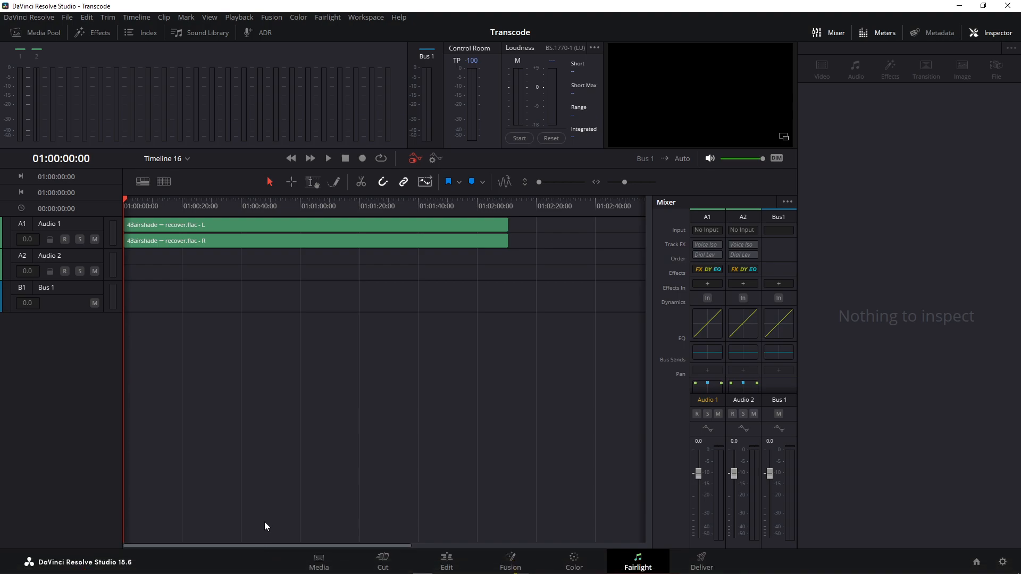
Play the unprocessed audio clip from about 01:00:08 and again from a point further into the song.
{"action": "left_click", "coordinate": [148, 216]}
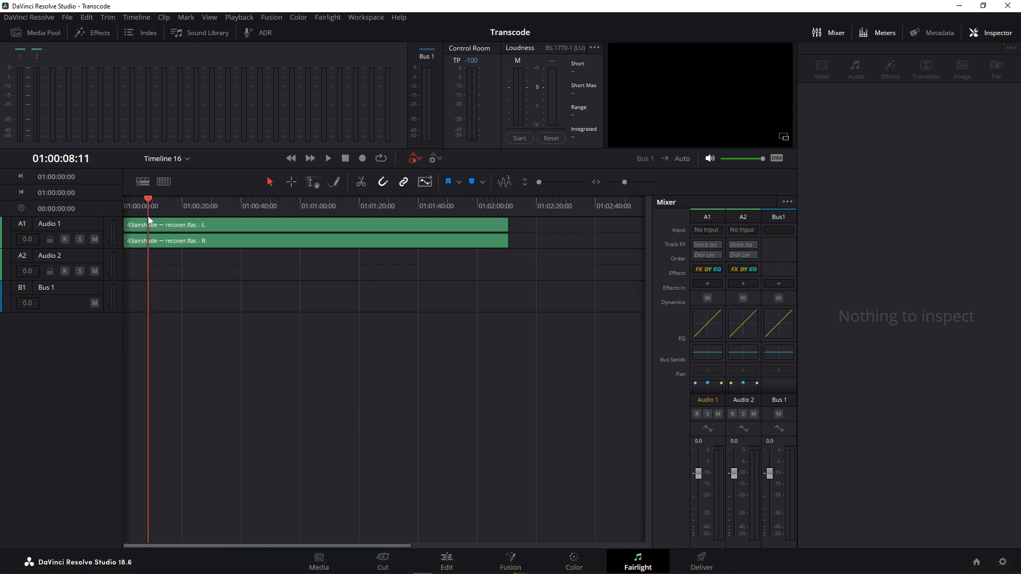
{"action": "key", "text": "space"}
{"action": "left_click", "coordinate": [206, 205]}
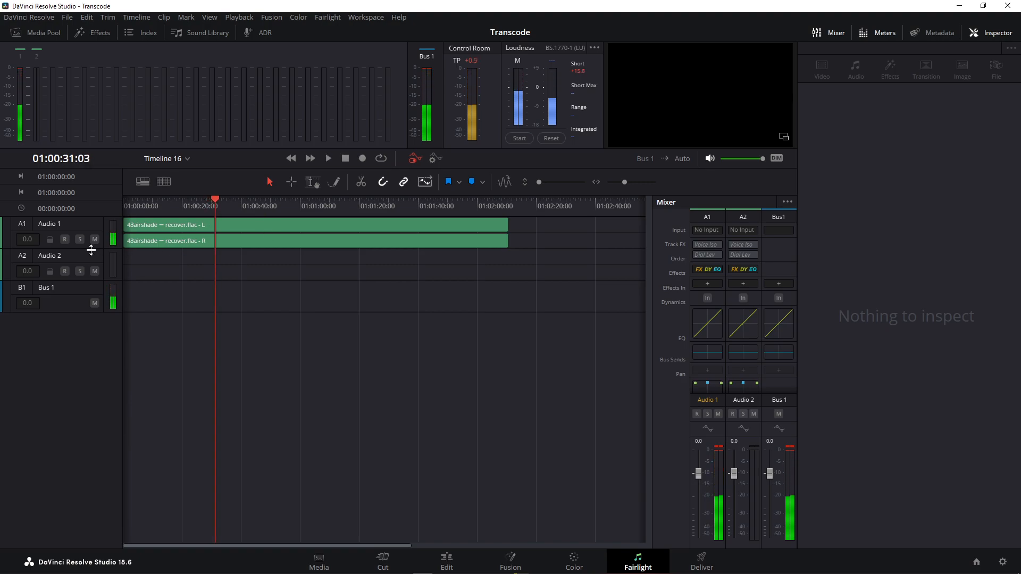
Enlarge the Audio 1 track and try its clip at 80% speed during playback.
{"action": "left_click_drag", "start_coordinate": [91, 250], "coordinate": [90, 287]}
{"action": "left_click", "coordinate": [254, 242]}
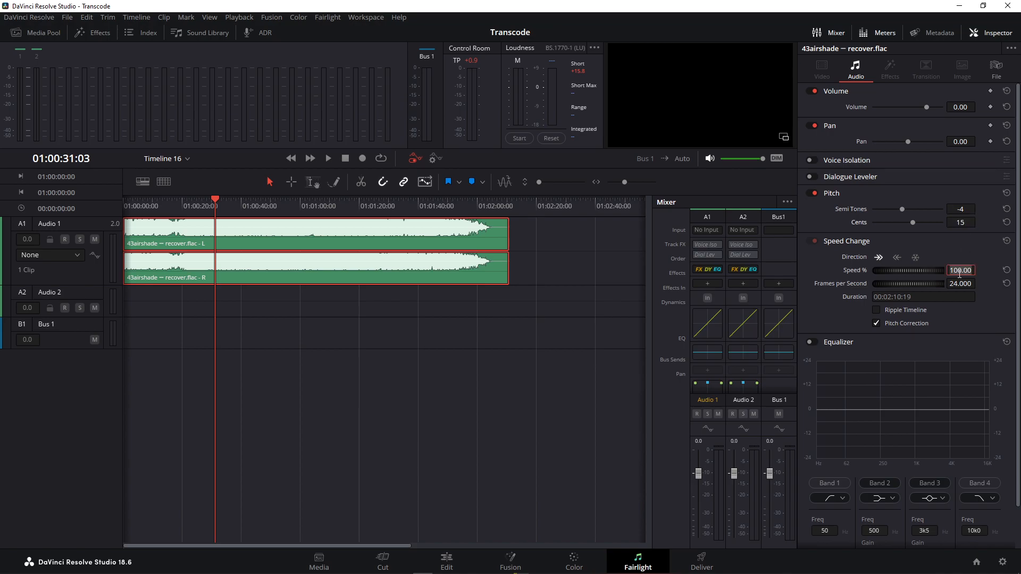
{"action": "key", "text": "Return"}
{"action": "key", "text": "space"}
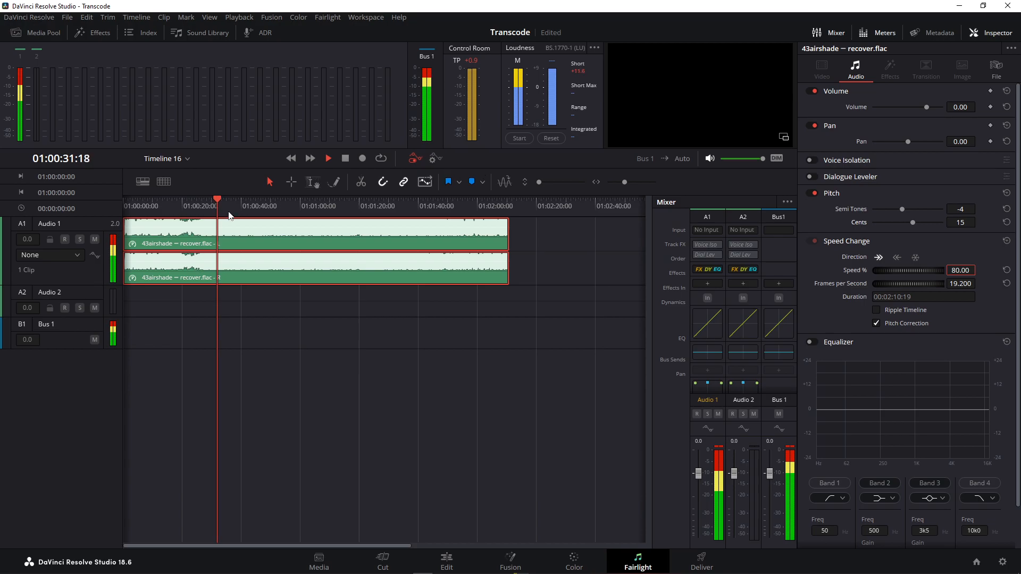
{"action": "left_click", "coordinate": [199, 205]}
{"action": "left_click", "coordinate": [224, 208]}
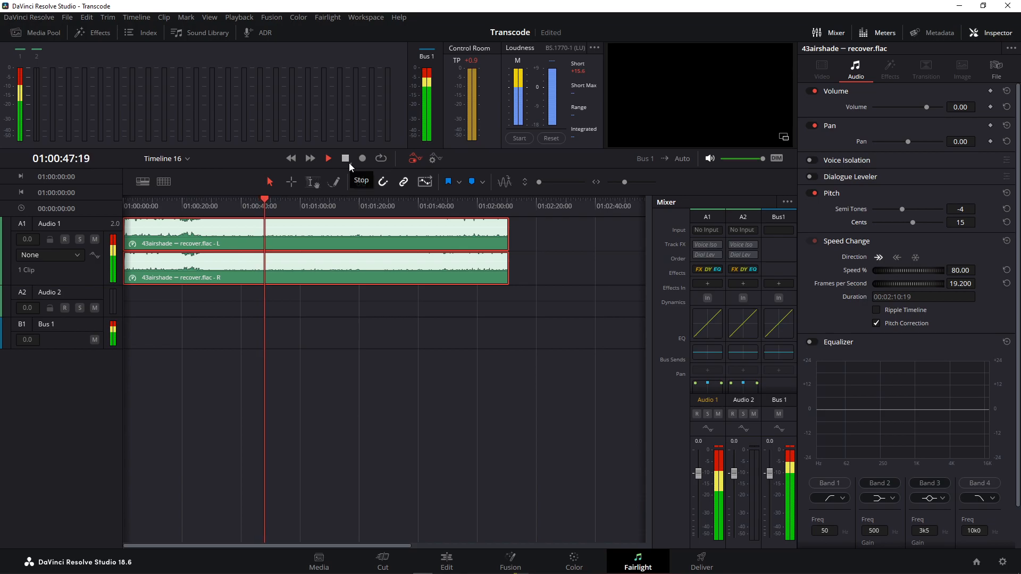
{"action": "key", "text": "space"}
Set the clip's speed to 83% and play it from about 01:00:25 to check the slowed tempo.
{"action": "left_click", "coordinate": [954, 271]}
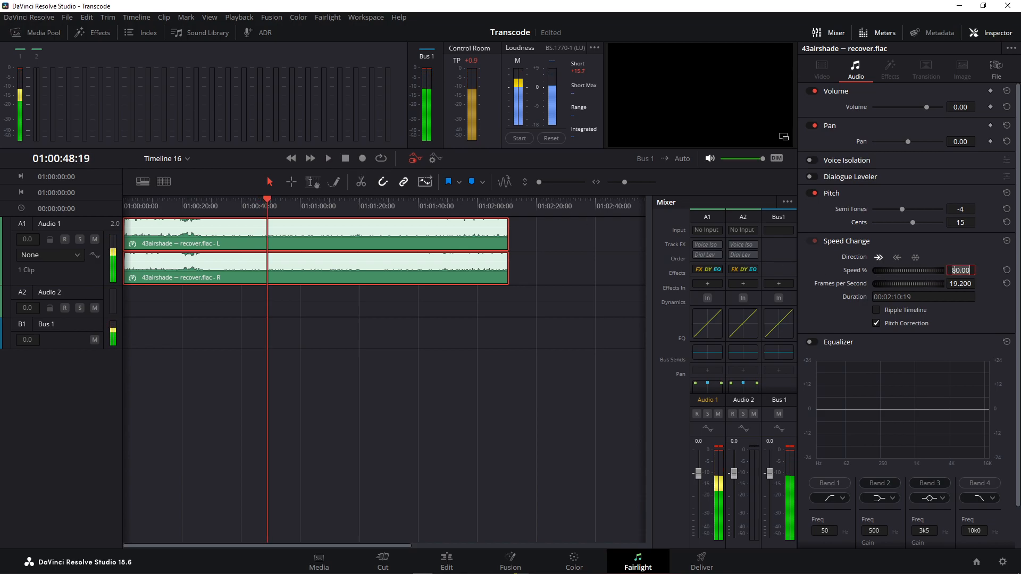
{"action": "type", "text": "83"}
{"action": "key", "text": "Return"}
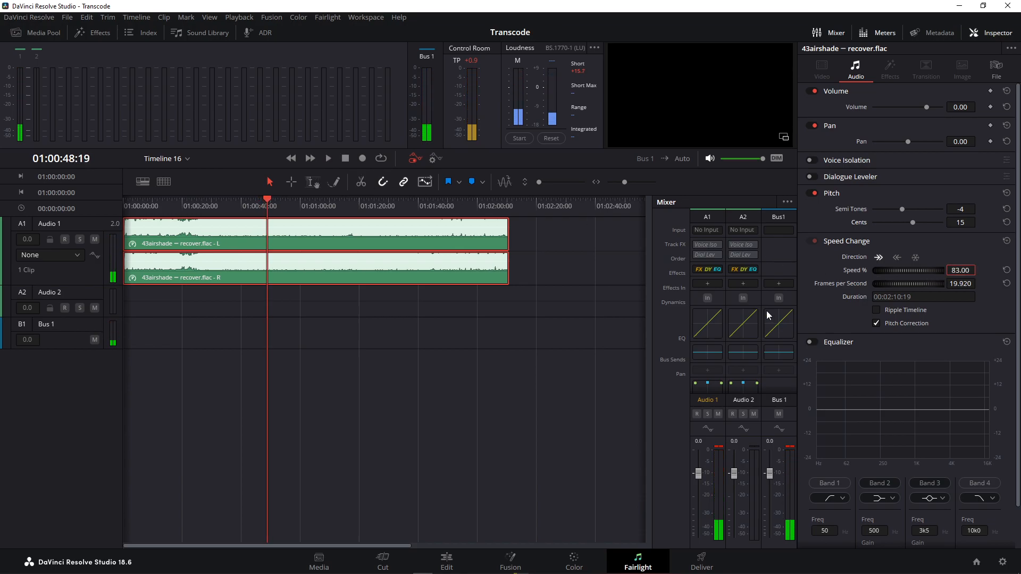
{"action": "left_click", "coordinate": [200, 207]}
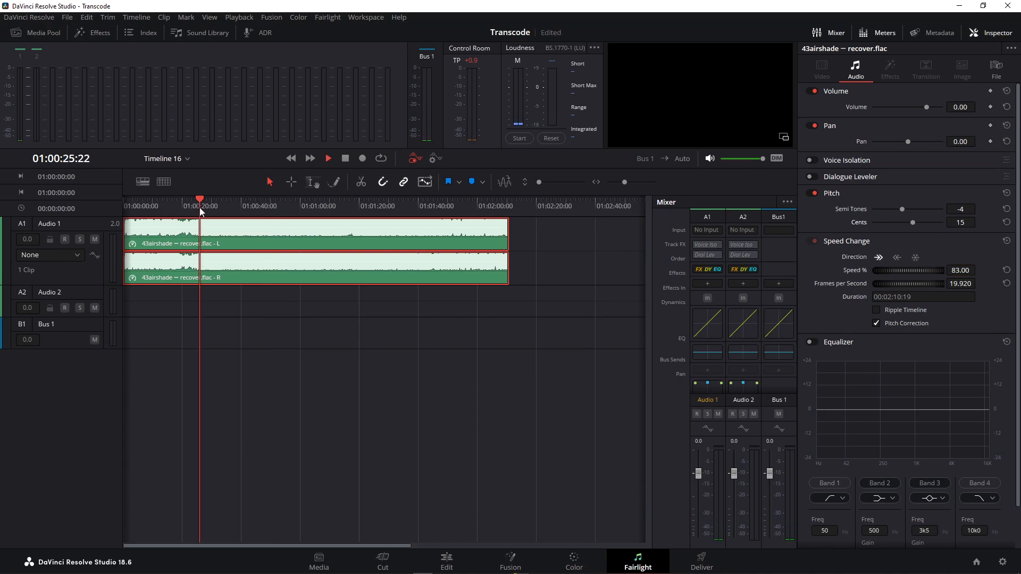
{"action": "left_click", "coordinate": [329, 160]}
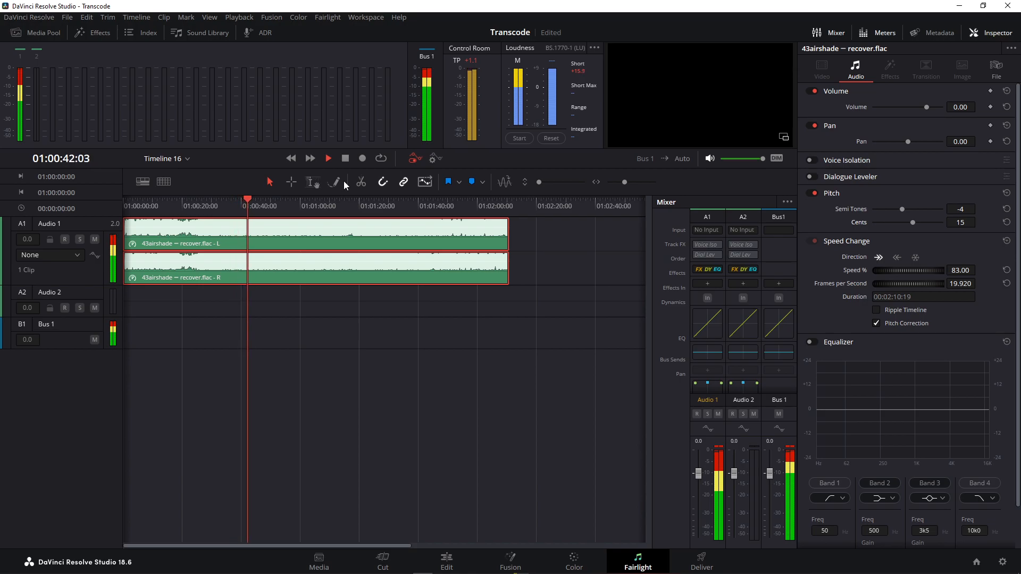
{"action": "key", "text": "space"}
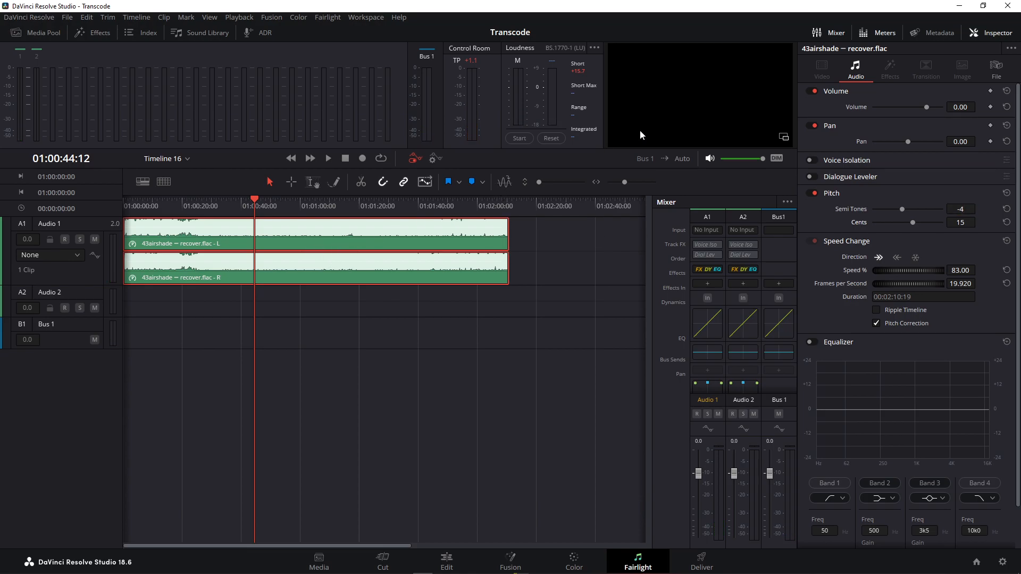
Search the effects library for "noise" and apply Noise Reduction to the clip on Audio 1.
{"action": "left_click", "coordinate": [108, 34]}
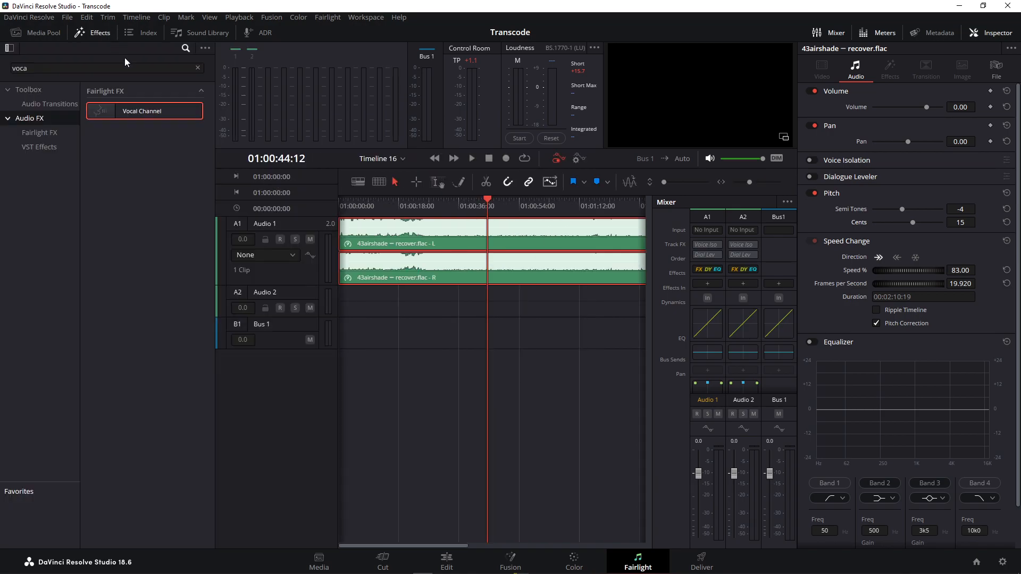
{"action": "left_click", "coordinate": [126, 68]}
{"action": "type", "text": "noise"}
{"action": "left_click_drag", "start_coordinate": [152, 111], "coordinate": [493, 238]}
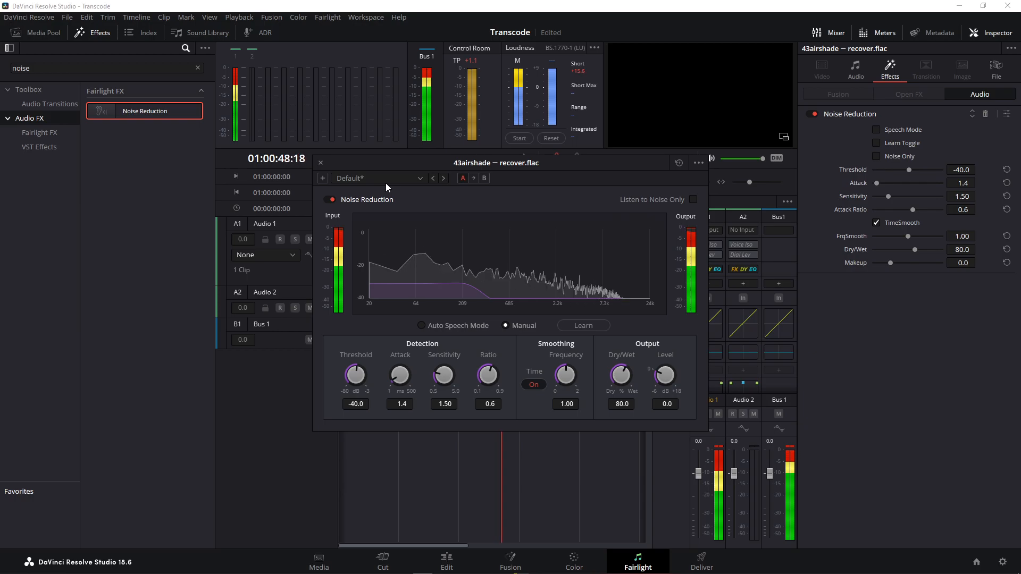
Compare the De-Hiss and De-Rumble presets of Noise Reduction during playback and settle on De-Rumble and Hiss.
{"action": "left_click", "coordinate": [415, 178]}
{"action": "left_click", "coordinate": [397, 213]}
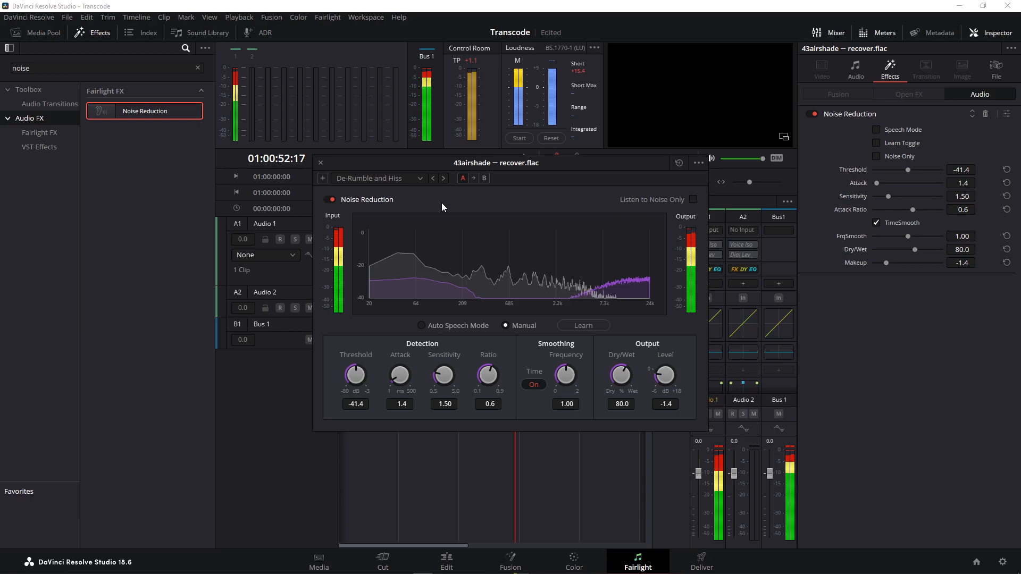
{"action": "left_click", "coordinate": [412, 180]}
{"action": "left_click", "coordinate": [403, 194]}
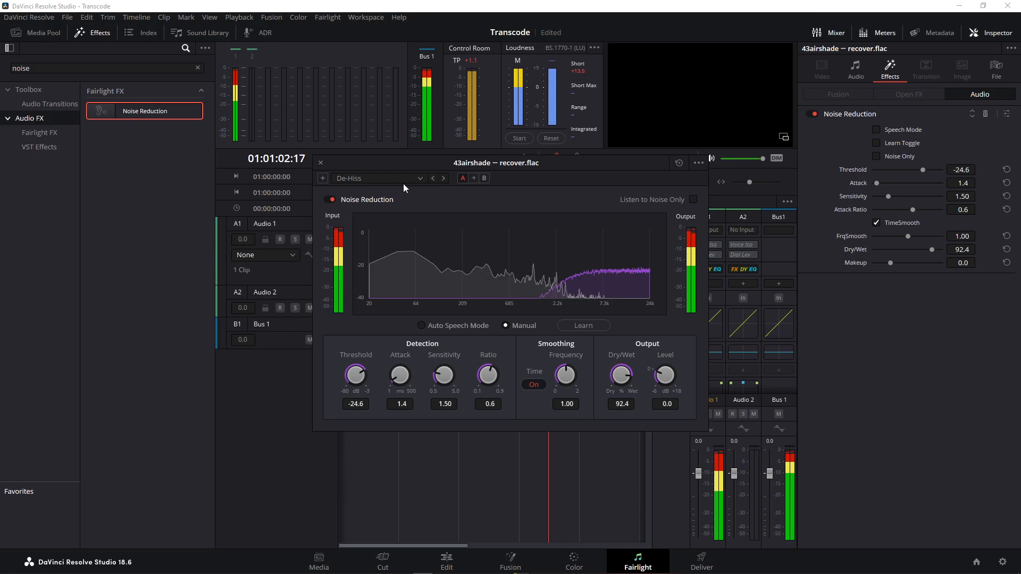
{"action": "left_click", "coordinate": [403, 180]}
{"action": "left_click", "coordinate": [406, 203]}
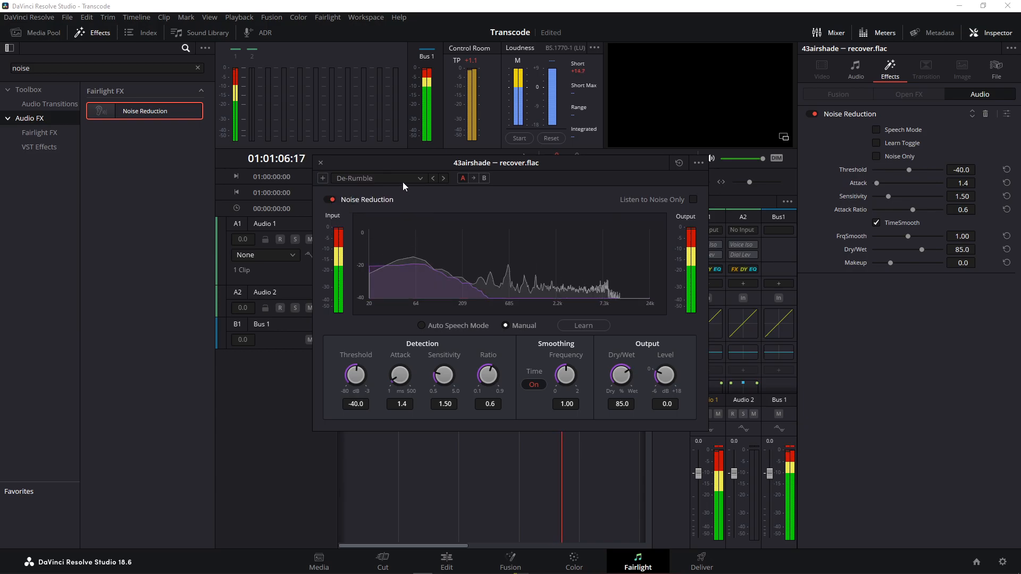
{"action": "left_click", "coordinate": [403, 182]}
{"action": "left_click", "coordinate": [410, 212]}
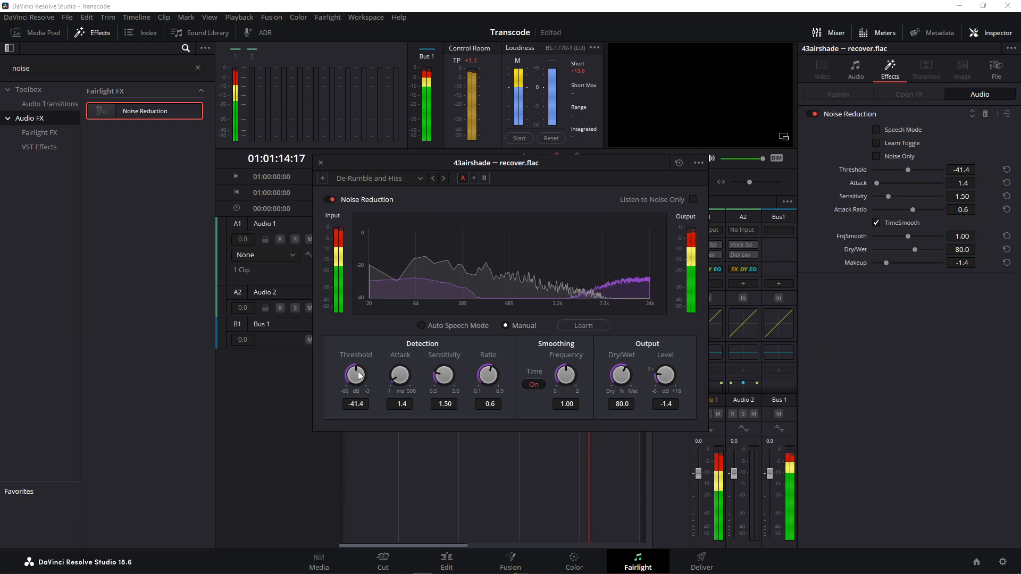
Audition only the noise signal briefly, and set Noise Reduction's threshold to about -64.9 dB and its ratio to about 0.6.
{"action": "left_click", "coordinate": [693, 200]}
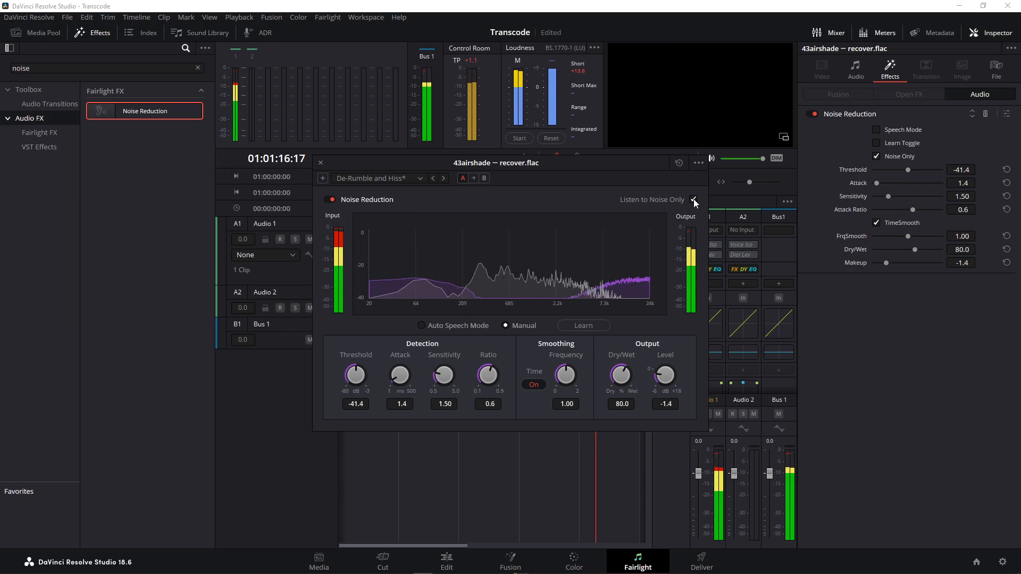
{"action": "left_click", "coordinate": [693, 200]}
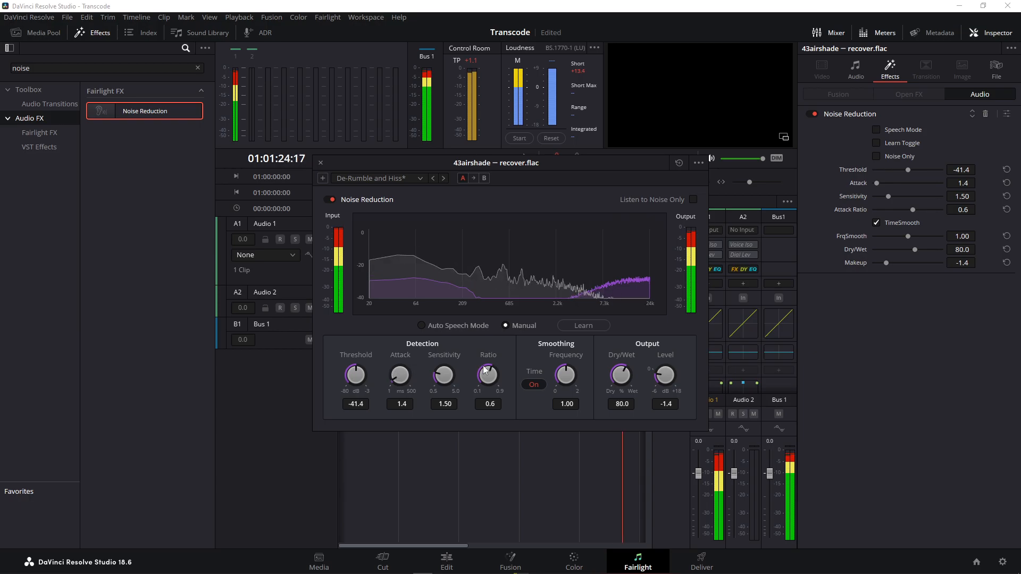
{"action": "left_click_drag", "start_coordinate": [358, 373], "coordinate": [398, 393]}
{"action": "left_click_drag", "start_coordinate": [360, 377], "coordinate": [387, 375]}
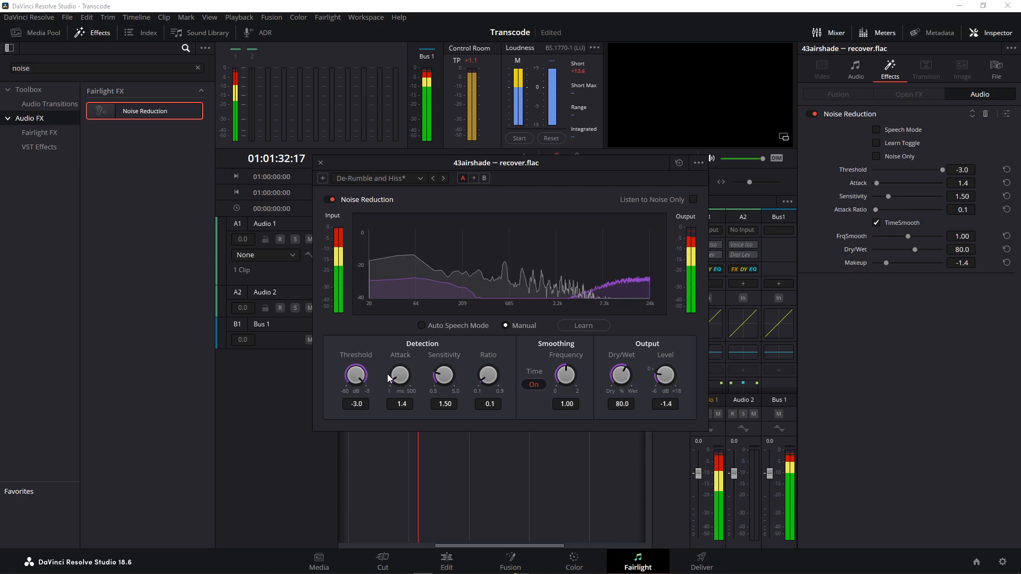
{"action": "left_click_drag", "start_coordinate": [492, 375], "coordinate": [694, 408]}
{"action": "left_click_drag", "start_coordinate": [355, 375], "coordinate": [177, 413]}
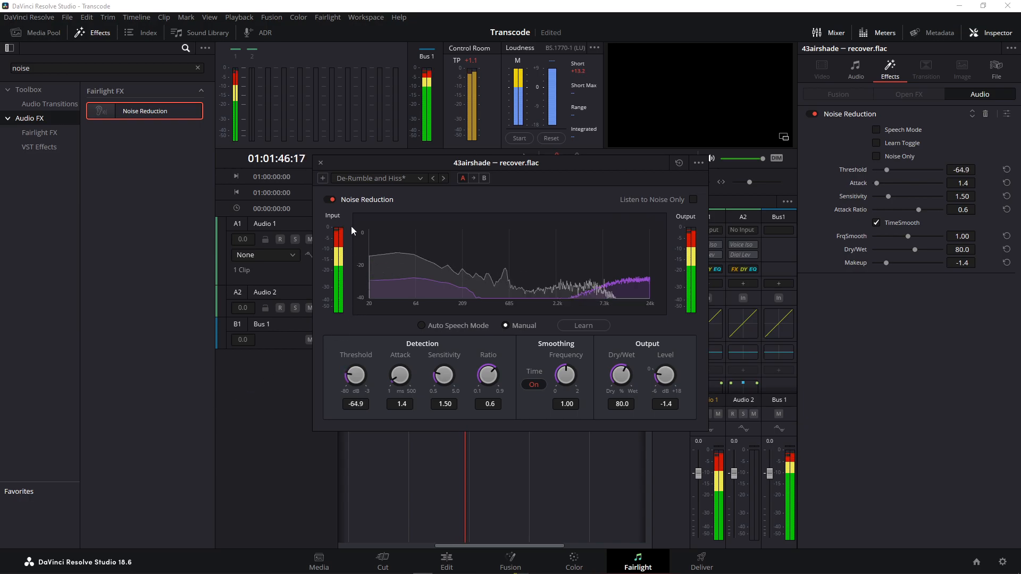
Compare the sound with Noise Reduction bypassed and enabled, close its settings, and replay an earlier part of the clip.
{"action": "left_click_drag", "start_coordinate": [382, 167], "coordinate": [507, 300]}
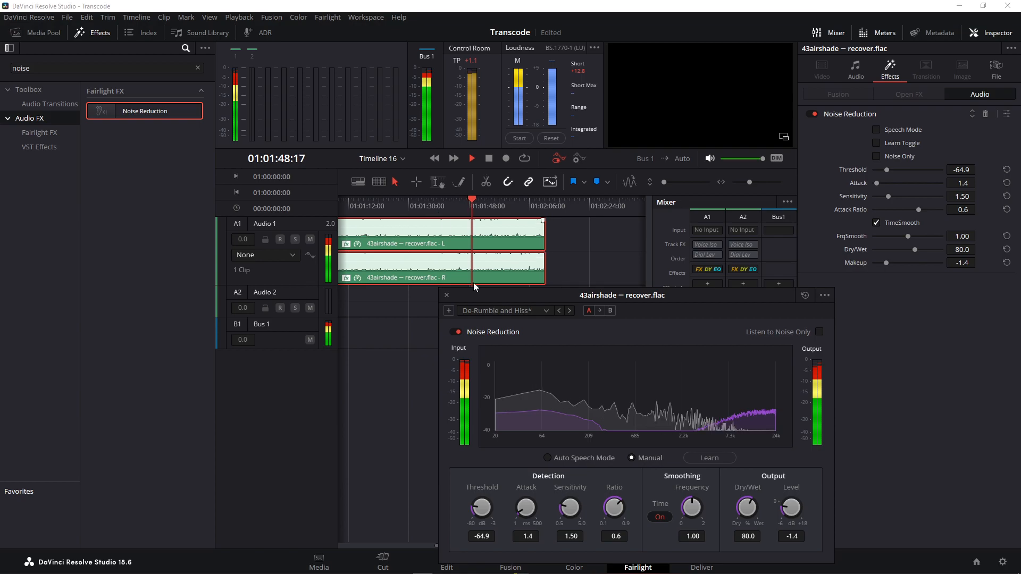
{"action": "left_click", "coordinate": [458, 333]}
{"action": "left_click", "coordinate": [458, 333]}
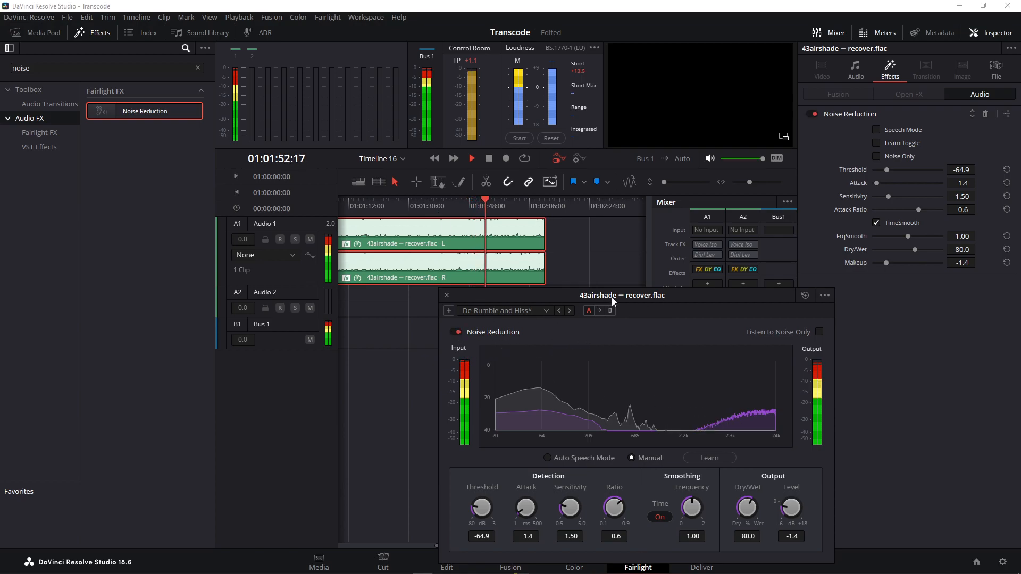
{"action": "left_click_drag", "start_coordinate": [628, 300], "coordinate": [239, 151]}
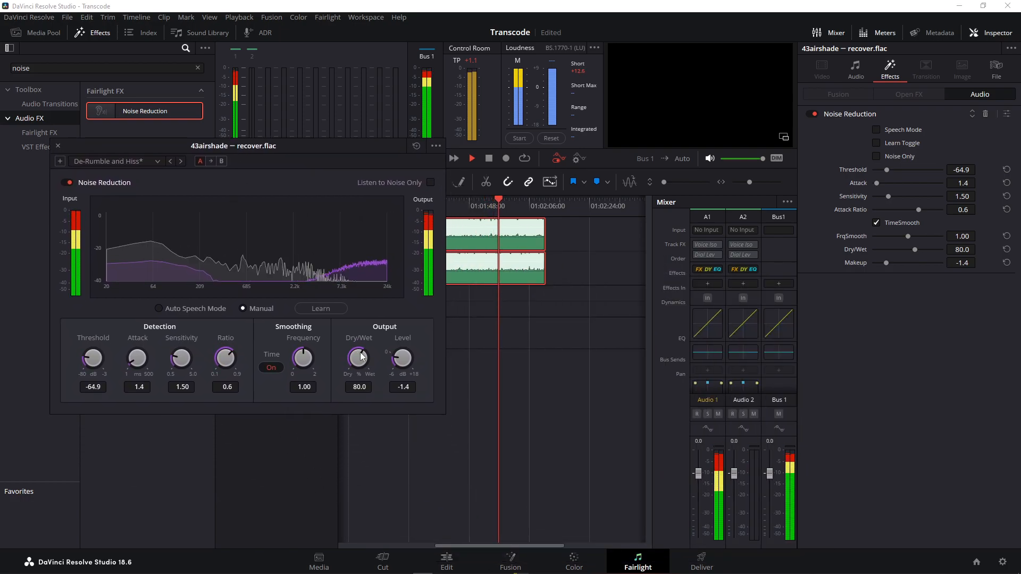
{"action": "left_click", "coordinate": [58, 146]}
{"action": "left_click", "coordinate": [380, 207]}
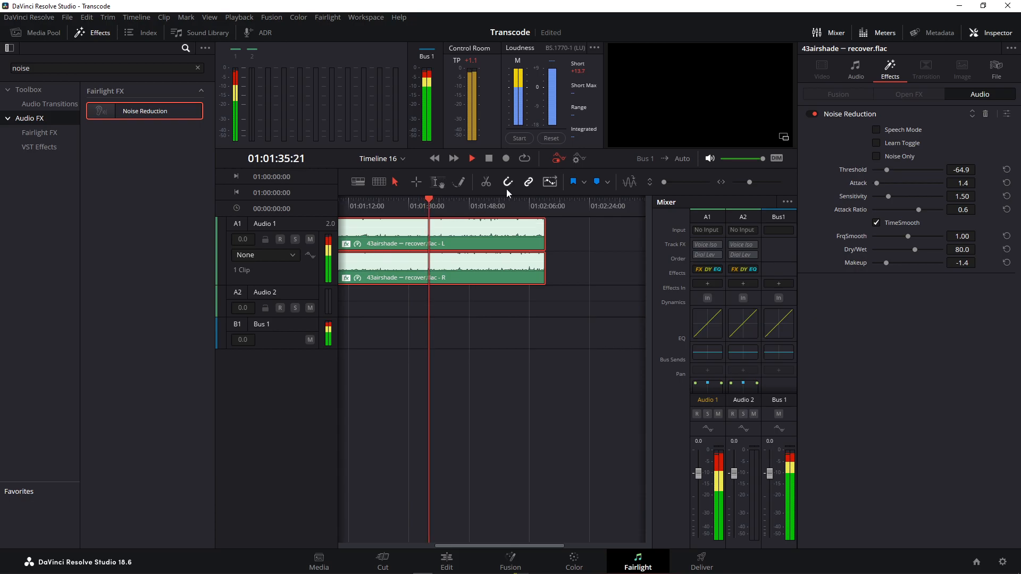
Search the effects library for "echo" and apply the Echo effect to the clip on Audio 1.
{"action": "double_click", "coordinate": [36, 70]}
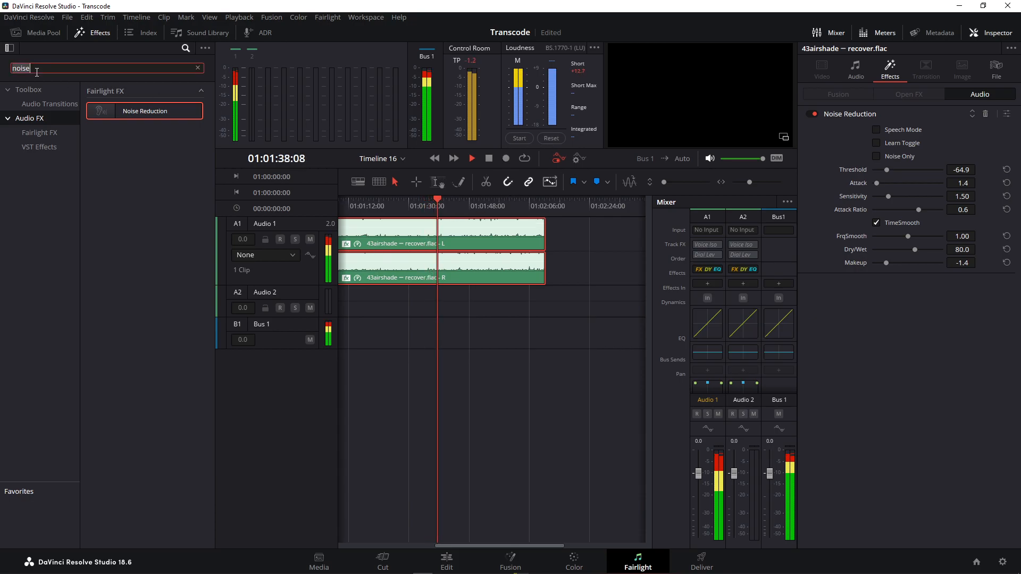
{"action": "left_click", "coordinate": [197, 69]}
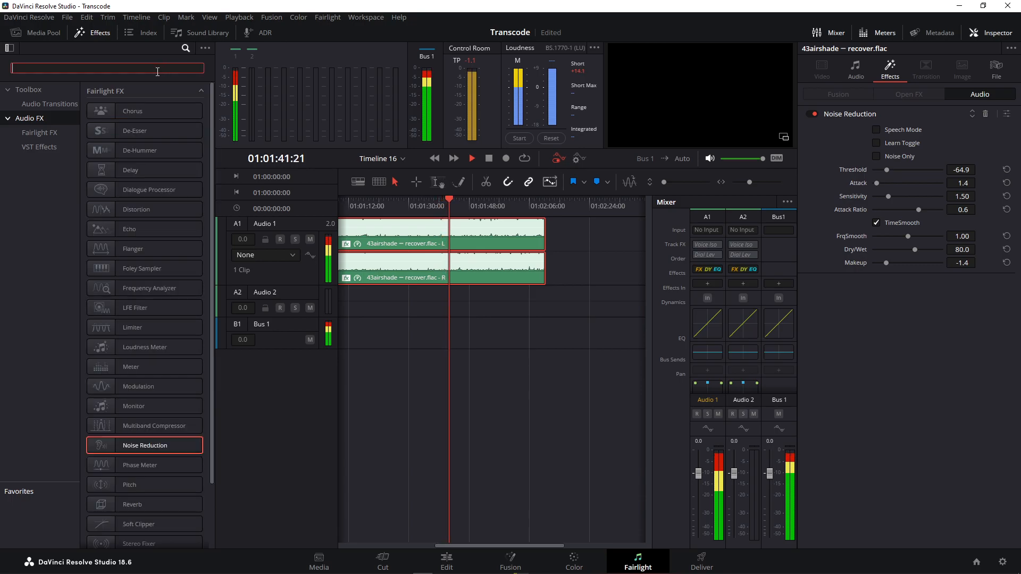
{"action": "type", "text": "echo"}
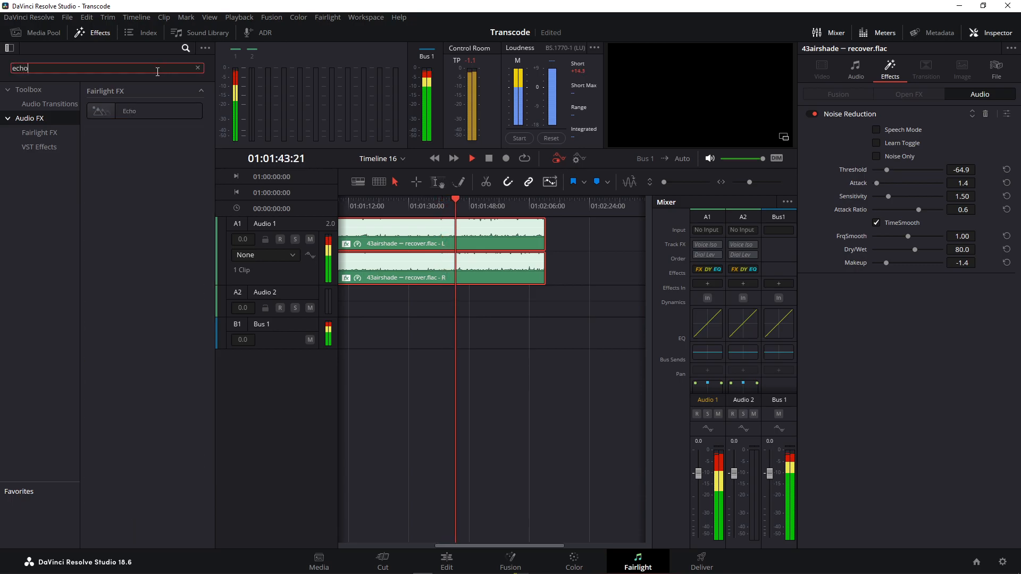
{"action": "left_click_drag", "start_coordinate": [143, 110], "coordinate": [413, 235]}
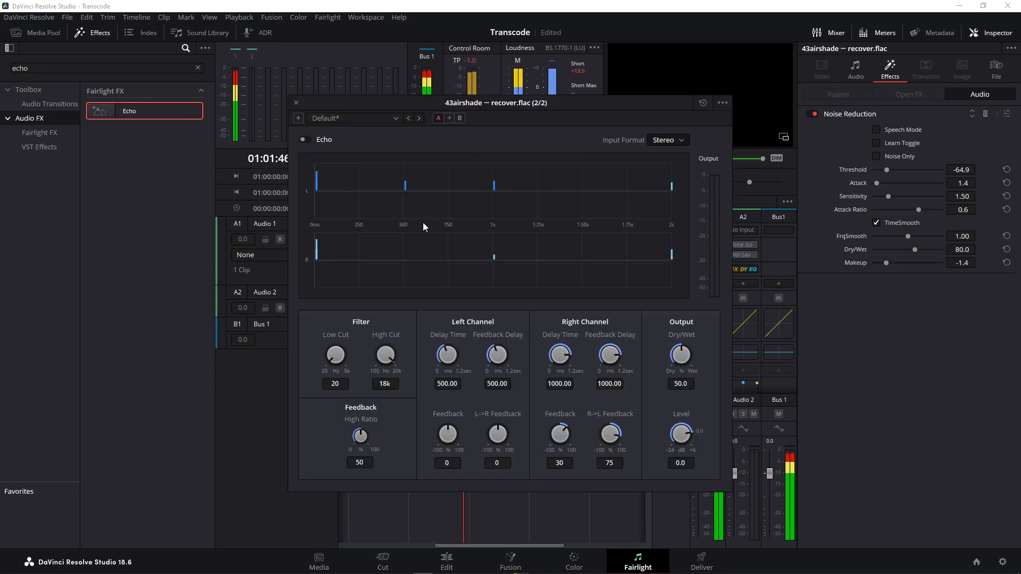
Set Echo's left and right delay times to 0, left feedback delay to about 105.75 ms and left feedback to 28%.
{"action": "left_click_drag", "start_coordinate": [443, 360], "coordinate": [71, 431]}
{"action": "left_click_drag", "start_coordinate": [568, 357], "coordinate": [479, 383]}
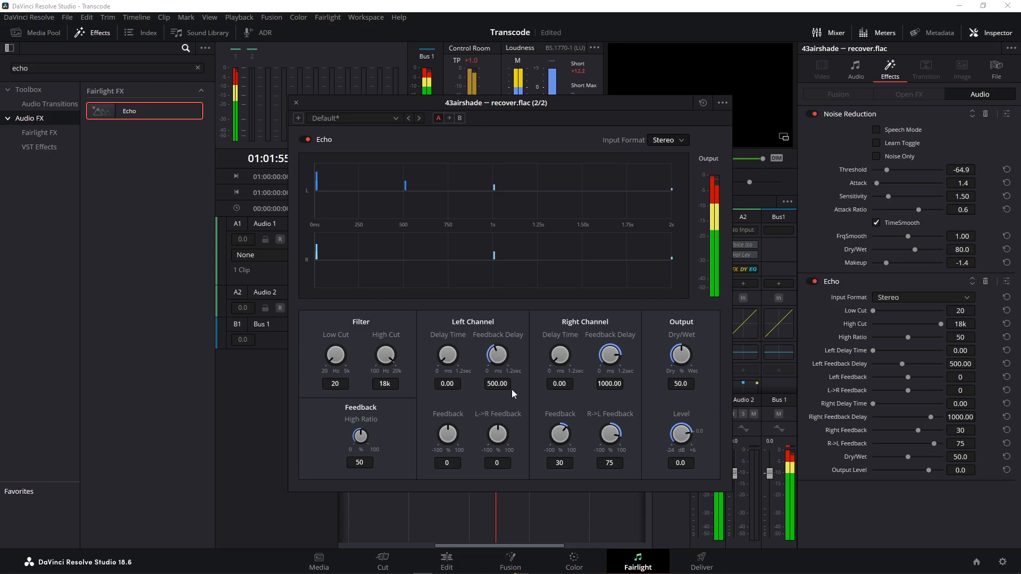
{"action": "left_click_drag", "start_coordinate": [504, 350], "coordinate": [468, 359]}
{"action": "left_click_drag", "start_coordinate": [491, 359], "coordinate": [485, 361]}
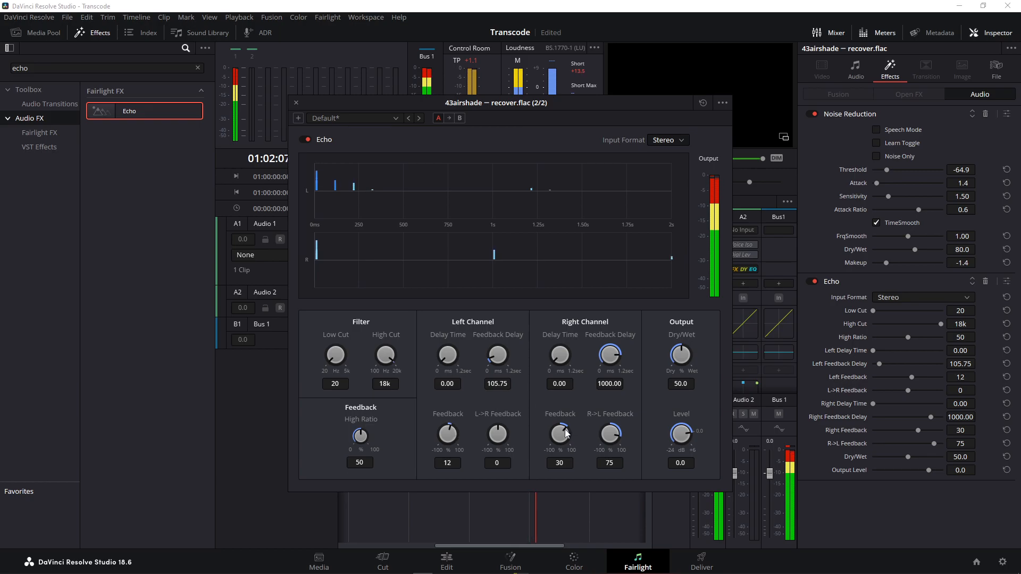
{"action": "mouse_move", "coordinate": [448, 433]}
{"action": "left_mouse_down"}
{"action": "mouse_move", "coordinate": [467, 439]}
{"action": "mouse_move", "coordinate": [462, 431]}
{"action": "left_mouse_up"}
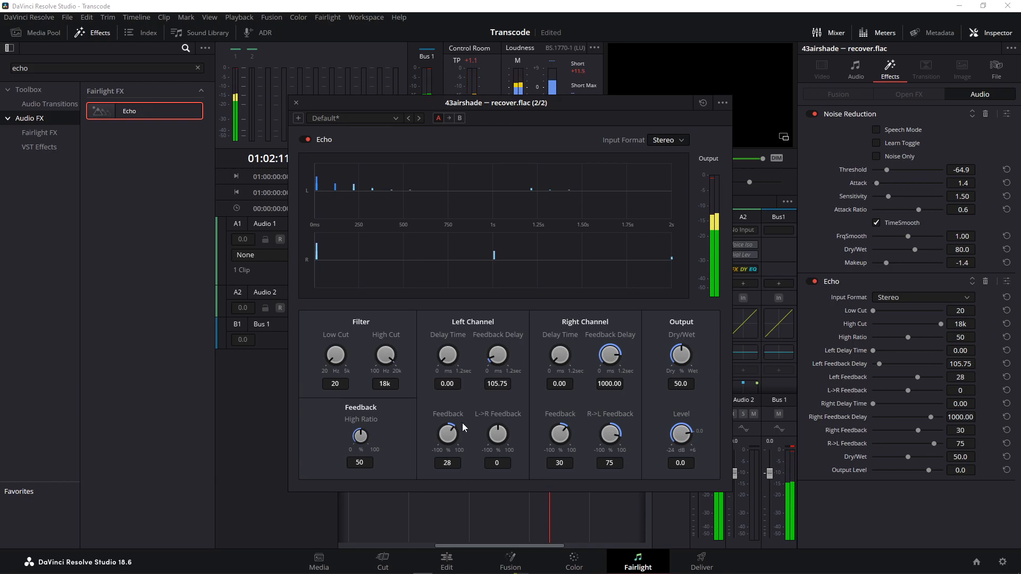
Shorten Echo's left feedback delay to 22 ms and right feedback delay to 22.10 ms while the clip plays.
{"action": "left_click_drag", "start_coordinate": [407, 109], "coordinate": [502, 281]}
{"action": "left_click_drag", "start_coordinate": [349, 200], "coordinate": [341, 201]}
{"action": "left_click_drag", "start_coordinate": [510, 277], "coordinate": [271, 117]}
{"action": "left_click_drag", "start_coordinate": [353, 375], "coordinate": [339, 353]}
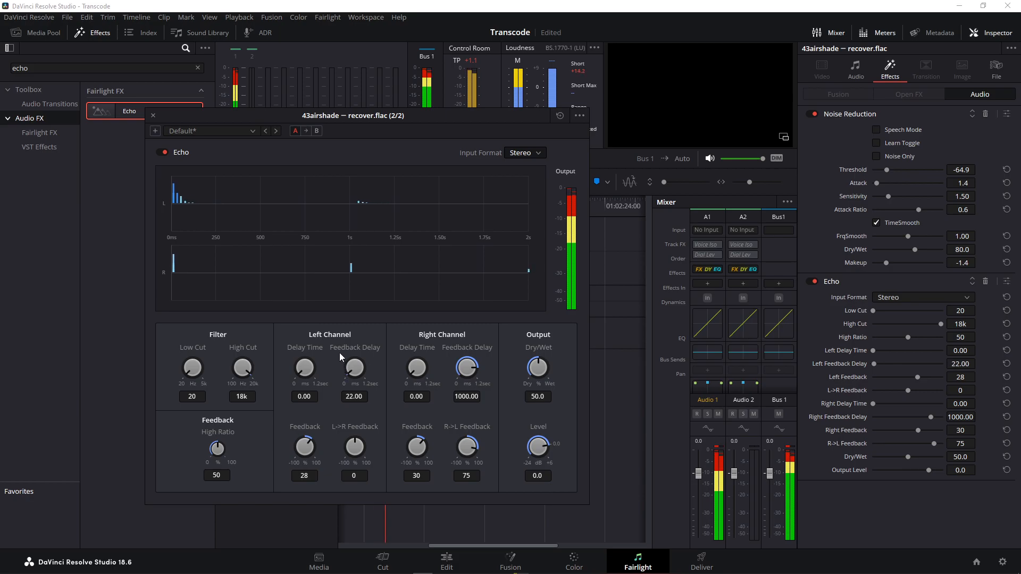
{"action": "mouse_move", "coordinate": [466, 374]}
{"action": "left_mouse_down"}
{"action": "mouse_move", "coordinate": [444, 345]}
{"action": "mouse_move", "coordinate": [342, 344]}
{"action": "mouse_move", "coordinate": [456, 368]}
{"action": "left_mouse_up"}
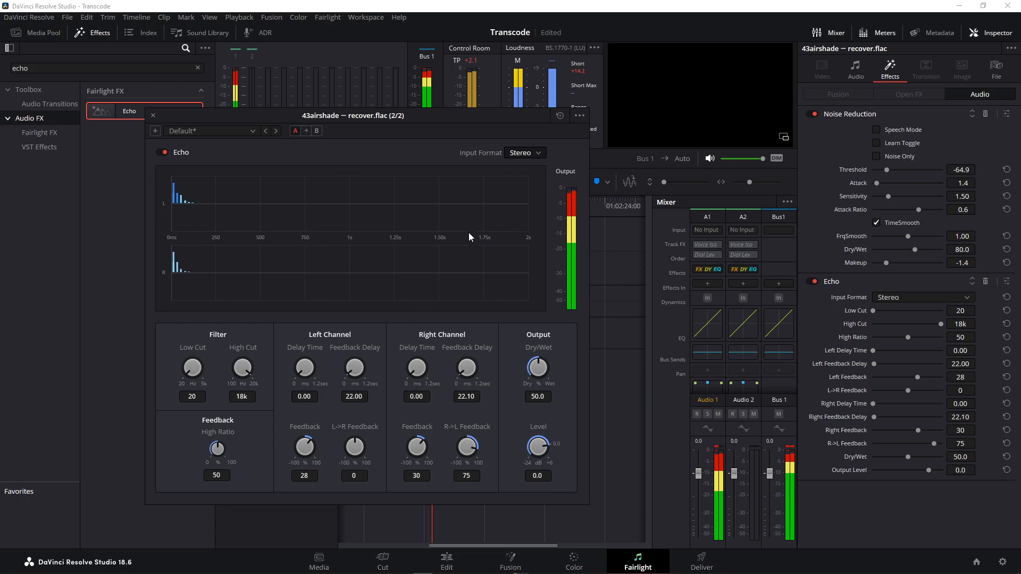
Set Echo's left feedback to 21% and right feedback to 20%, and replay the clip from around 01:01:09.
{"action": "left_click_drag", "start_coordinate": [309, 445], "coordinate": [305, 436]}
{"action": "left_click_drag", "start_coordinate": [418, 446], "coordinate": [409, 432]}
{"action": "left_click_drag", "start_coordinate": [453, 120], "coordinate": [757, 221]}
{"action": "left_click", "coordinate": [356, 206]}
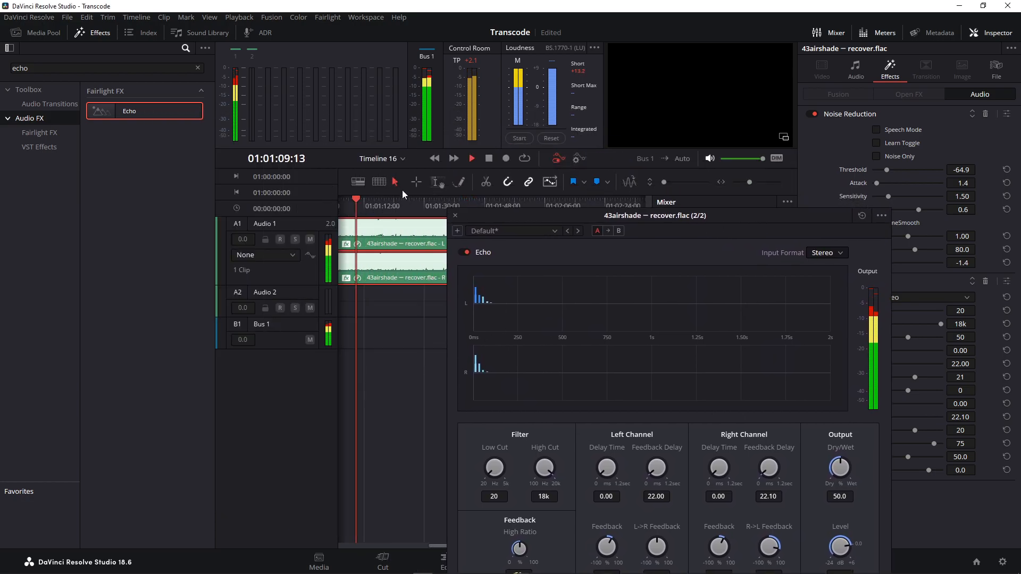
{"action": "left_click_drag", "start_coordinate": [435, 547], "coordinate": [341, 544]}
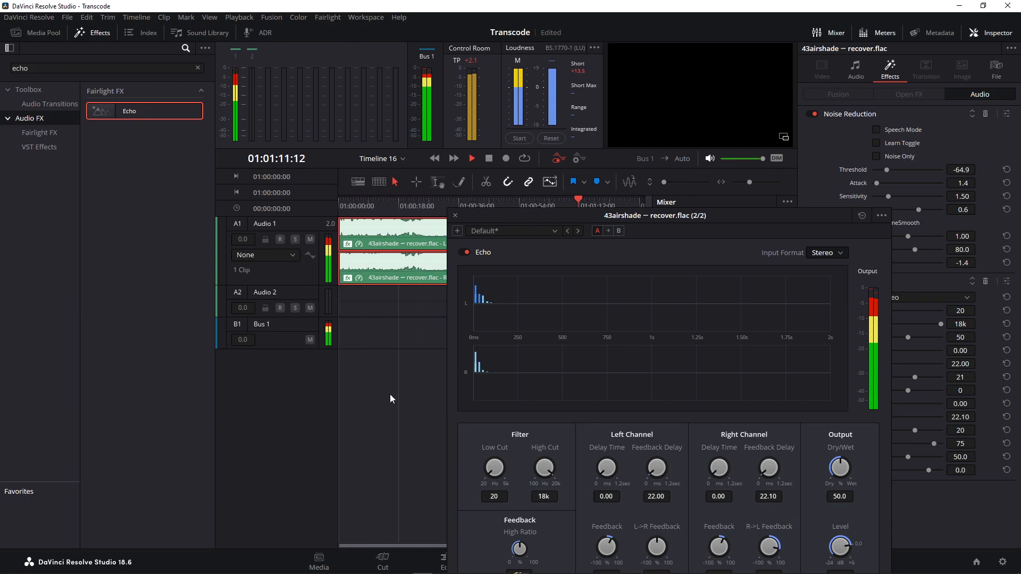
Replay the clip from around 01:00:17 and lower Echo's right-to-left feedback to 1%.
{"action": "left_click", "coordinate": [396, 202]}
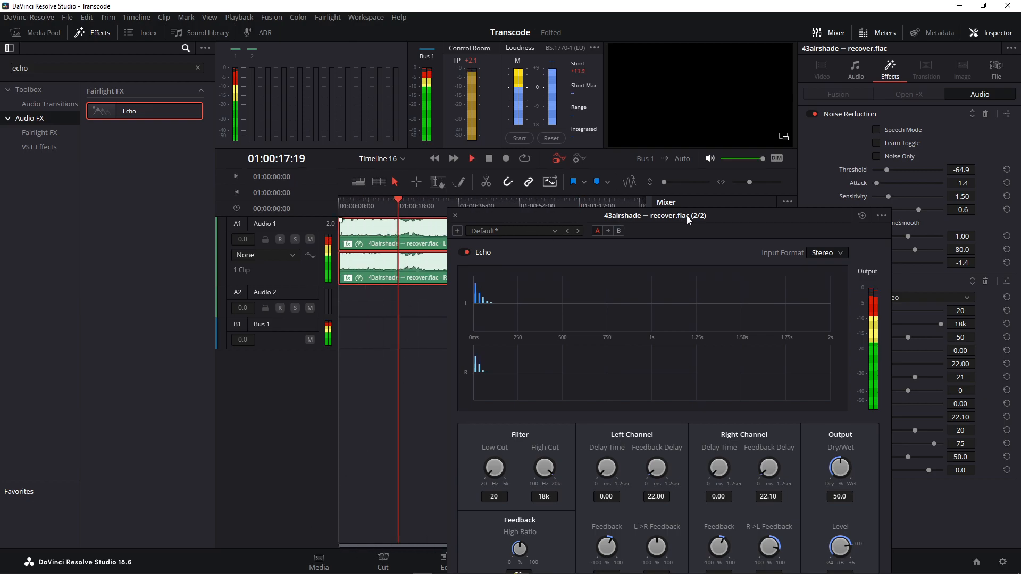
{"action": "left_click_drag", "start_coordinate": [729, 214], "coordinate": [491, 105]}
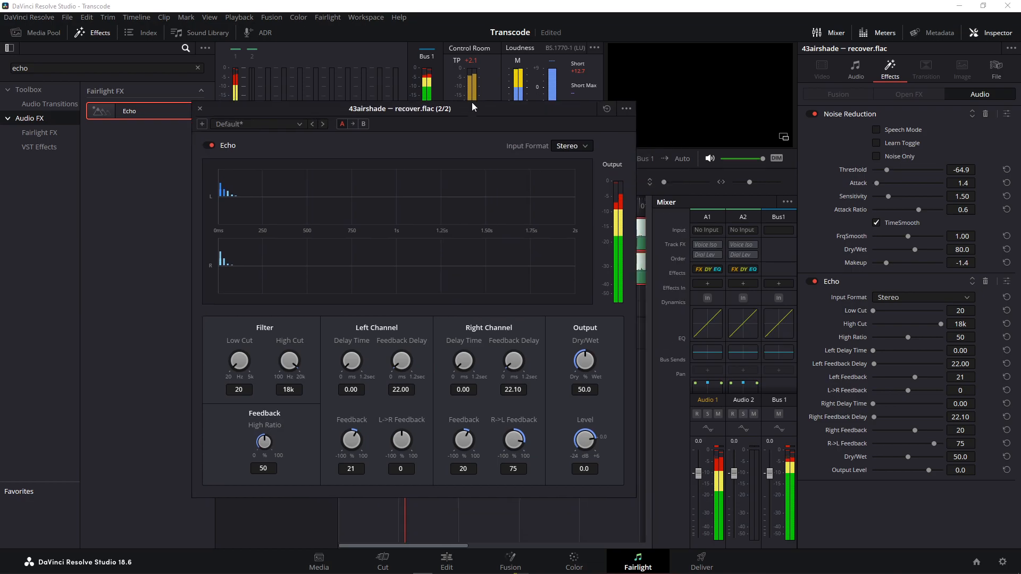
{"action": "left_click_drag", "start_coordinate": [525, 437], "coordinate": [465, 441]}
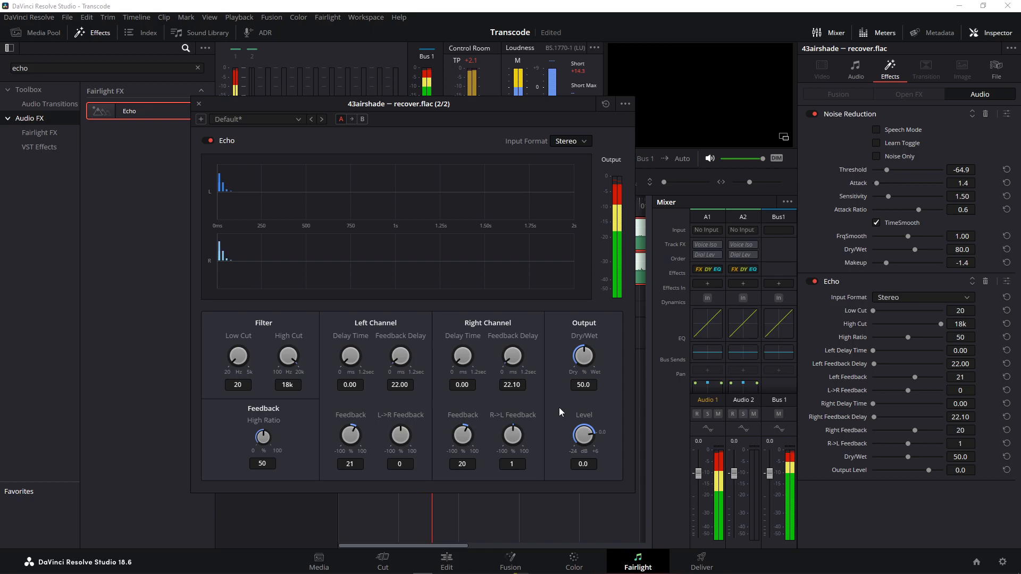
Set Echo's dry/wet output mix to 54.5% and its low cut filter to 92 Hz.
{"action": "double_click", "coordinate": [586, 353]}
{"action": "left_click_drag", "start_coordinate": [590, 362], "coordinate": [575, 366]}
{"action": "left_click_drag", "start_coordinate": [490, 414], "coordinate": [577, 351]}
{"action": "left_click_drag", "start_coordinate": [583, 345], "coordinate": [591, 349]}
{"action": "left_click_drag", "start_coordinate": [231, 350], "coordinate": [266, 326]}
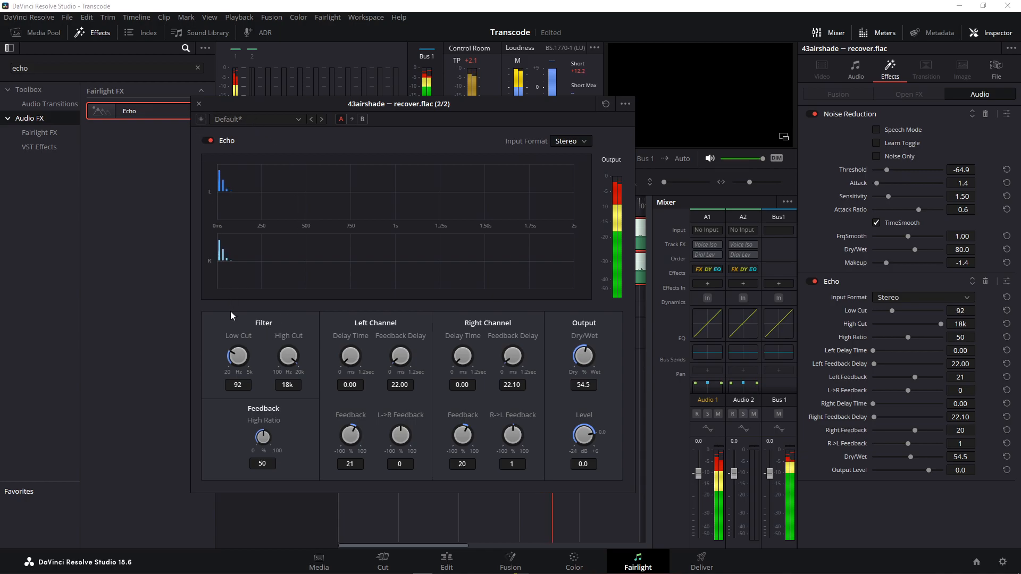
Close the Echo controls, search the effects library for "fre" and apply Frequency Analyzer to the clip on Audio 1.
{"action": "left_click", "coordinate": [200, 105]}
{"action": "left_click", "coordinate": [35, 68]}
{"action": "type", "text": "fre"}
{"action": "left_click_drag", "start_coordinate": [144, 111], "coordinate": [433, 231]}
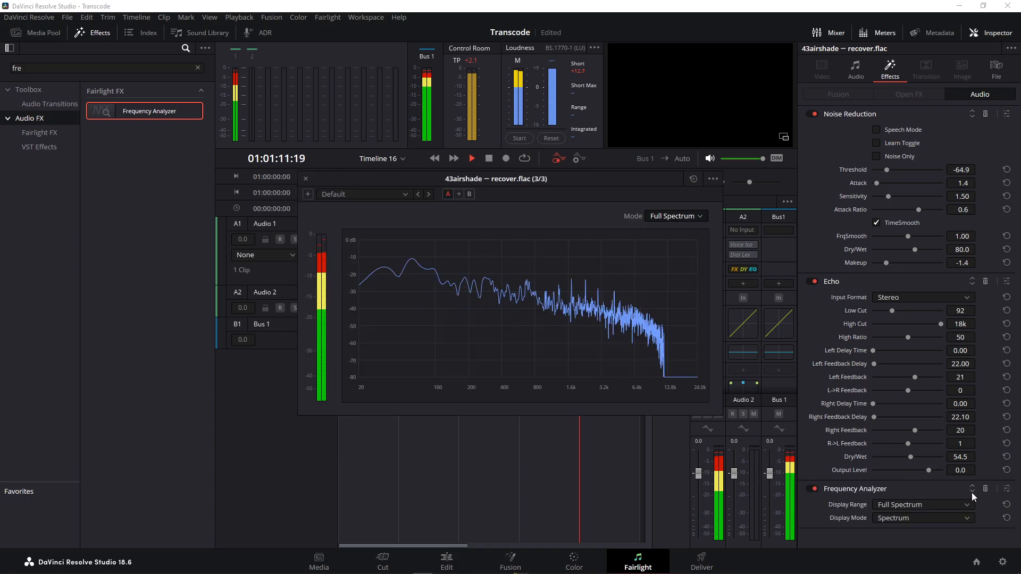
Place Frequency Analyzer ahead of Echo in the effect order, bypass Echo and switch the analyzer's mode to Low Frequency.
{"action": "left_click", "coordinate": [973, 486]}
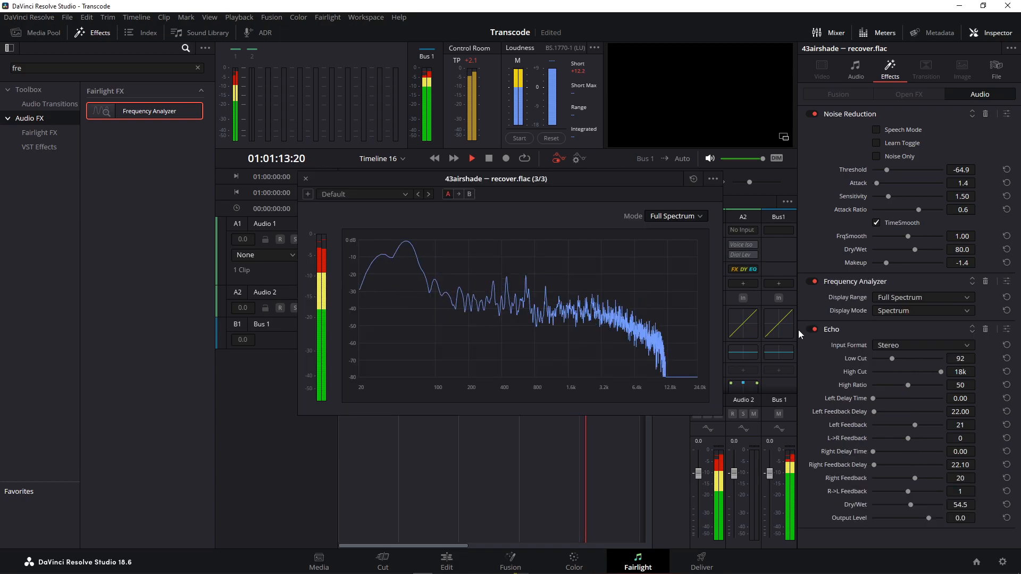
{"action": "left_click", "coordinate": [816, 331]}
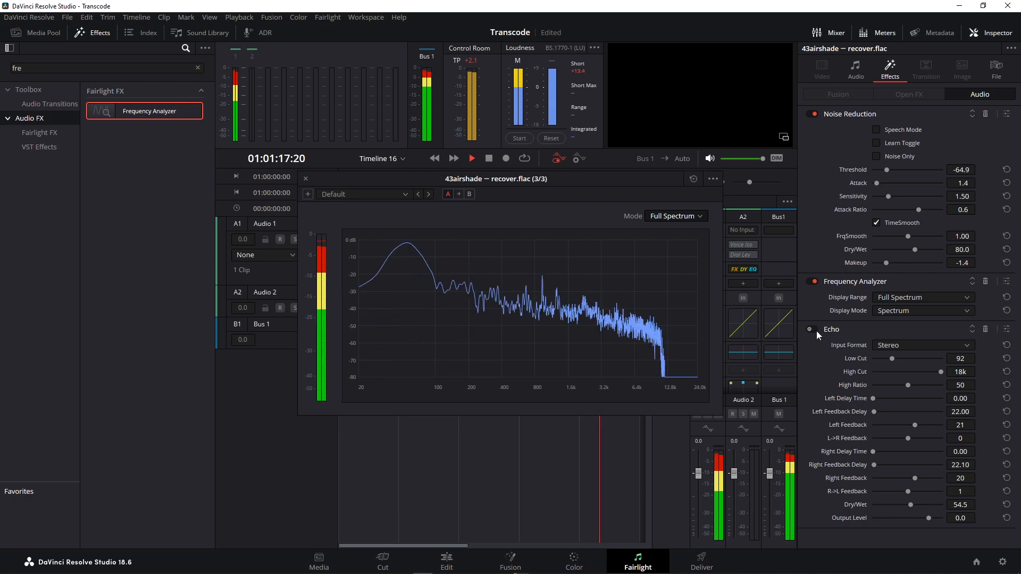
{"action": "left_click", "coordinate": [674, 217]}
{"action": "left_click", "coordinate": [677, 235]}
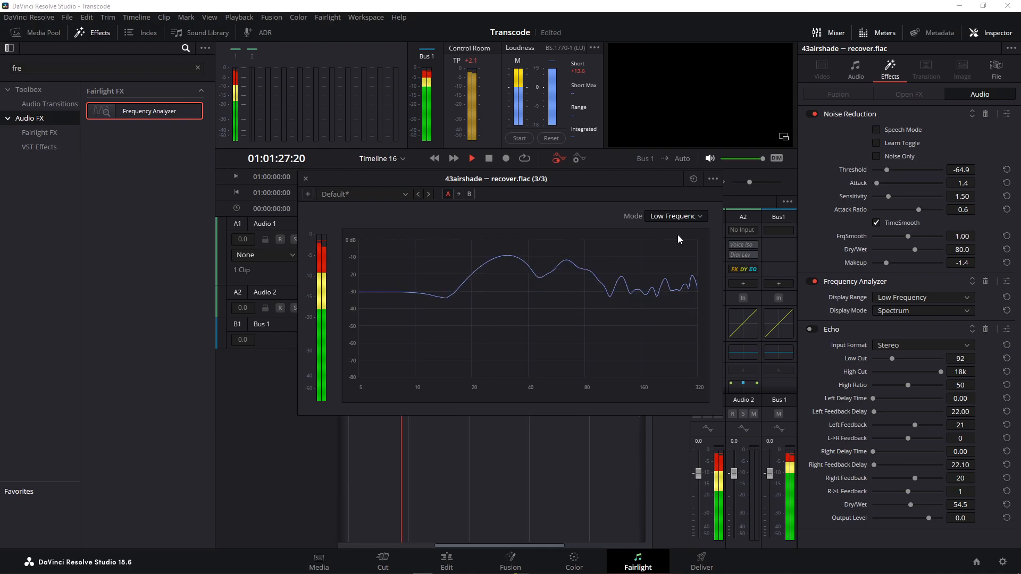
Close the analyzer window, bypass Frequency Analyzer and re-enable Echo.
{"action": "left_click", "coordinate": [305, 179]}
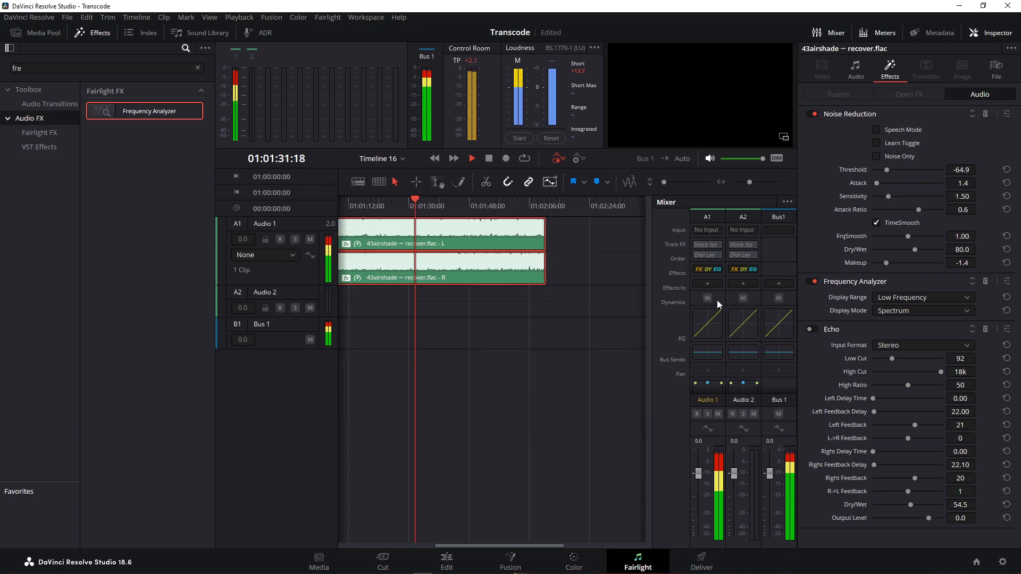
{"action": "left_click", "coordinate": [814, 282]}
{"action": "left_click", "coordinate": [812, 330]}
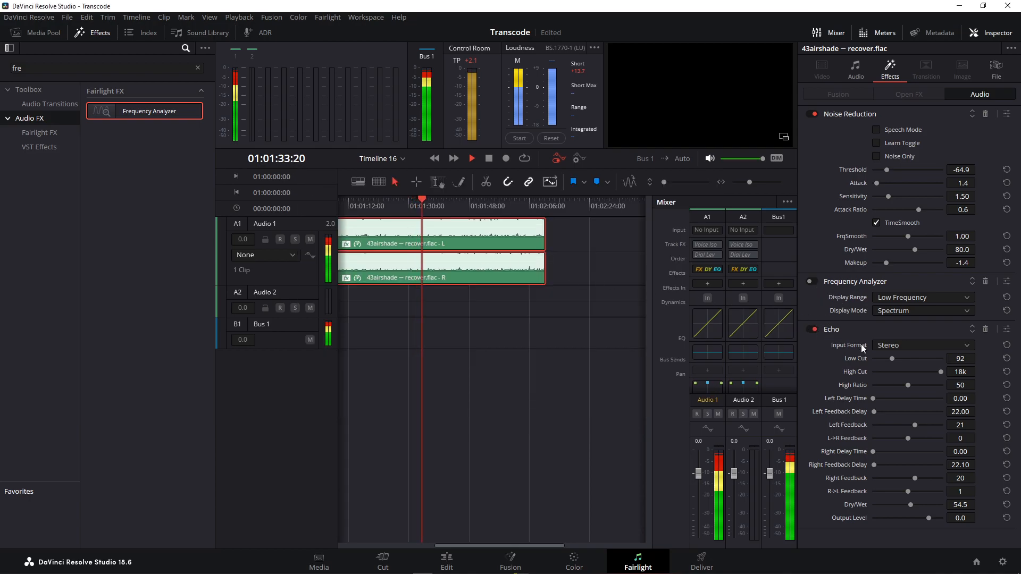
Replay the clip from around 01:01:13, raise Echo's low cut filter to 109 Hz and close its controls.
{"action": "left_click", "coordinate": [1009, 335]}
{"action": "left_click", "coordinate": [1004, 335]}
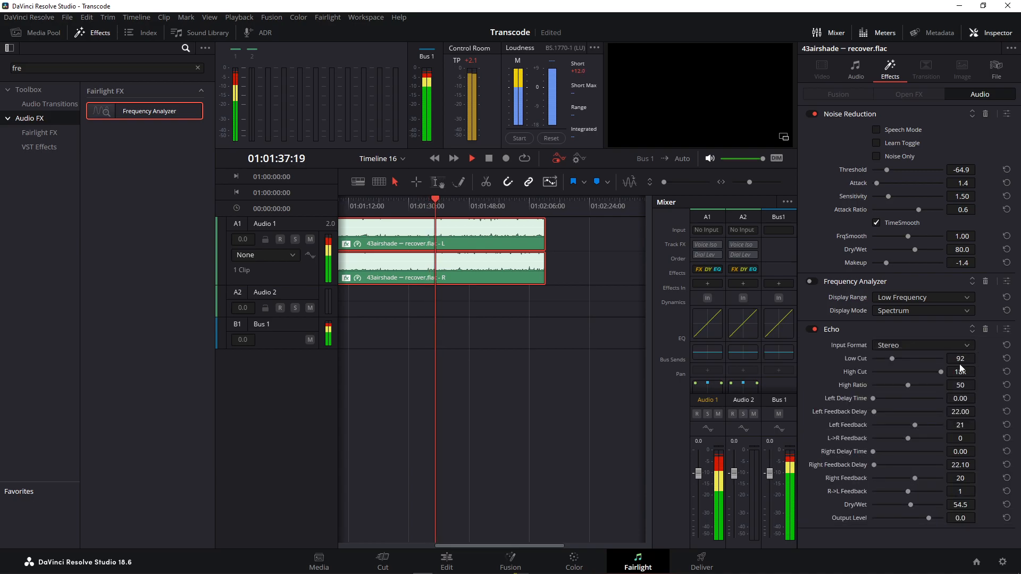
{"action": "left_click", "coordinate": [354, 211]}
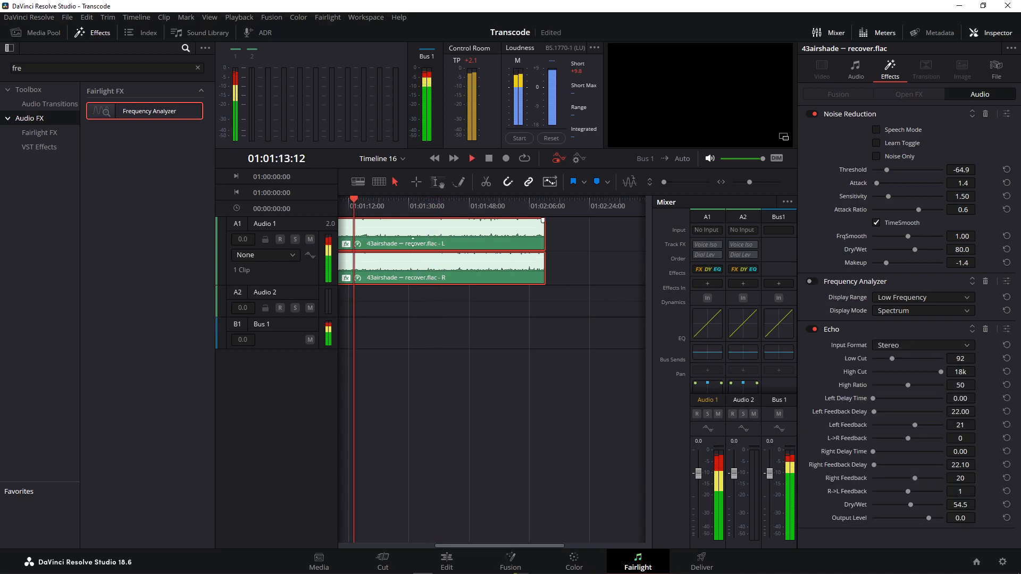
{"action": "left_click", "coordinate": [1007, 329]}
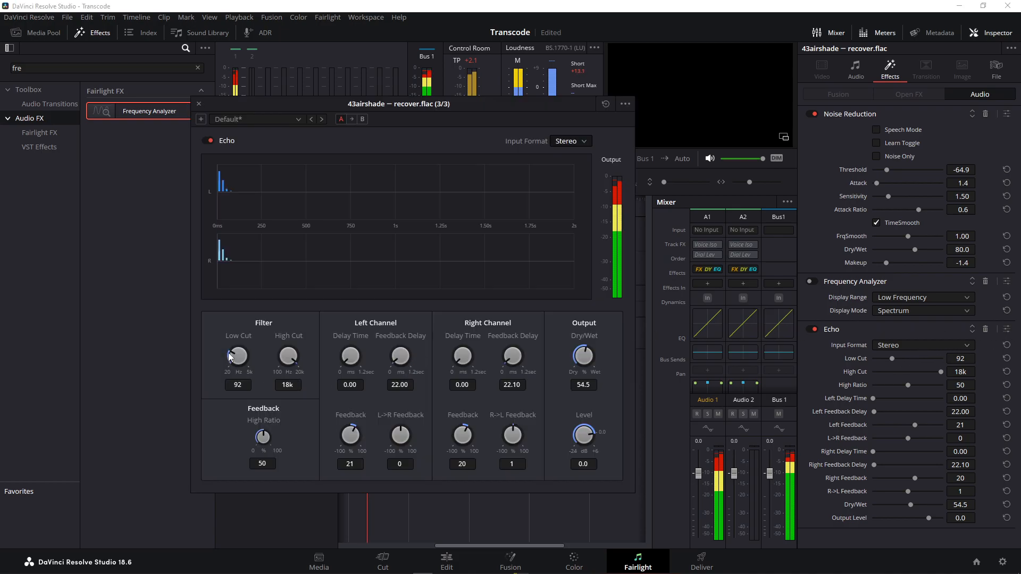
{"action": "left_click_drag", "start_coordinate": [231, 355], "coordinate": [235, 356]}
{"action": "left_click", "coordinate": [199, 105]}
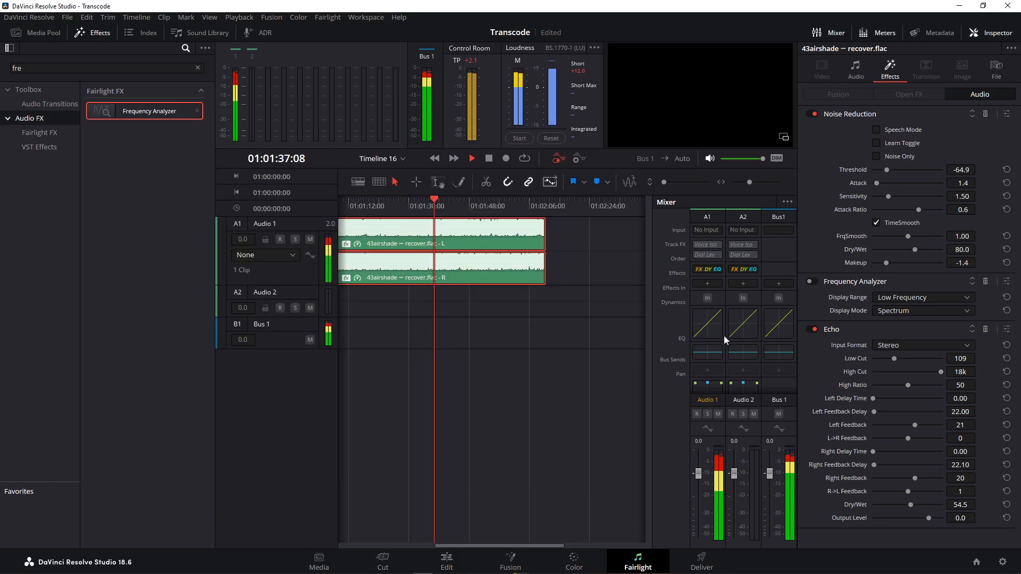
Bypass Echo, re-enable Frequency Analyzer and show the clip's spectrum in High Frequency mode.
{"action": "left_click", "coordinate": [811, 330]}
{"action": "left_click", "coordinate": [813, 282]}
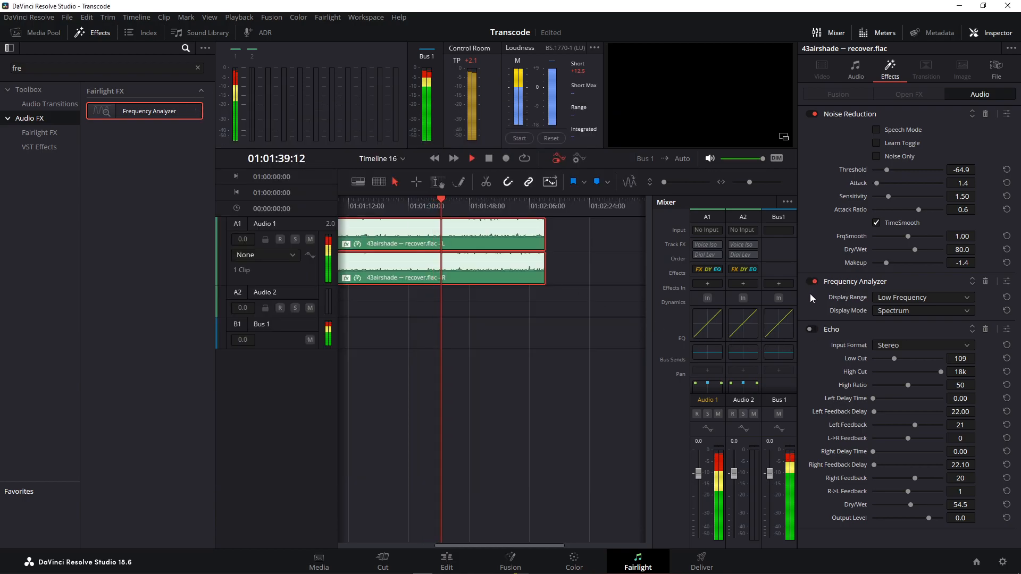
{"action": "left_click", "coordinate": [1006, 281]}
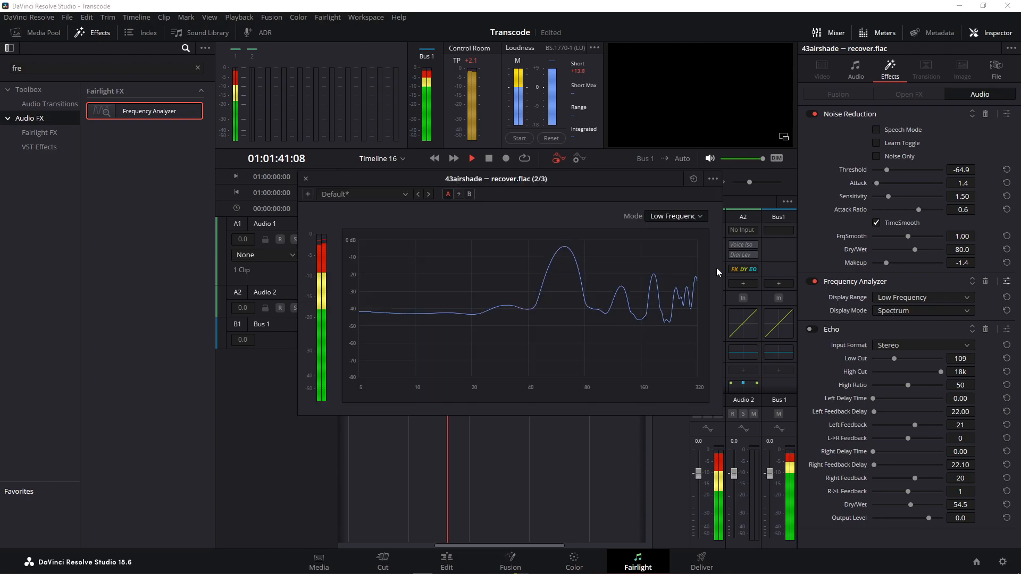
{"action": "left_click", "coordinate": [689, 217]}
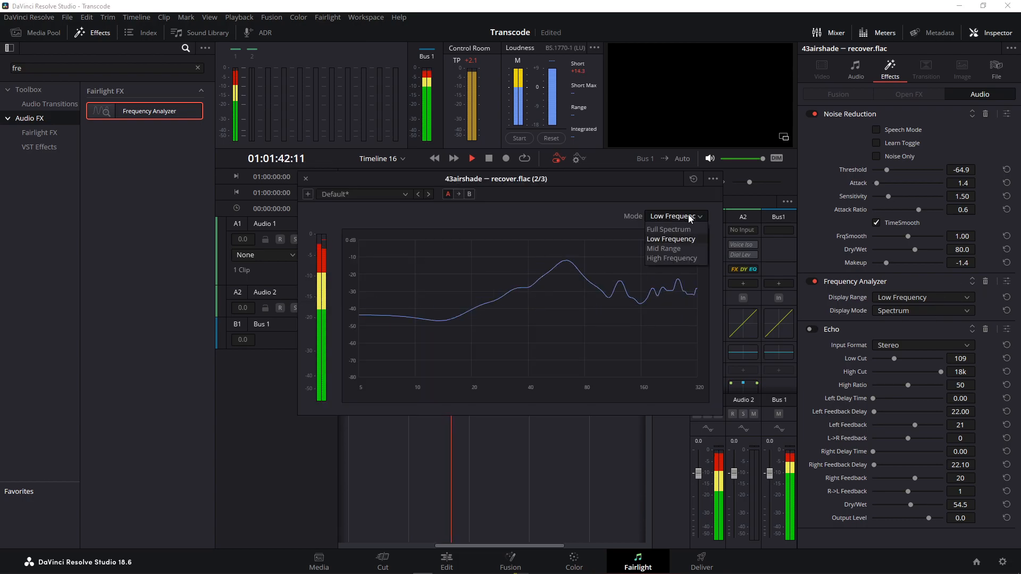
{"action": "left_click", "coordinate": [680, 258]}
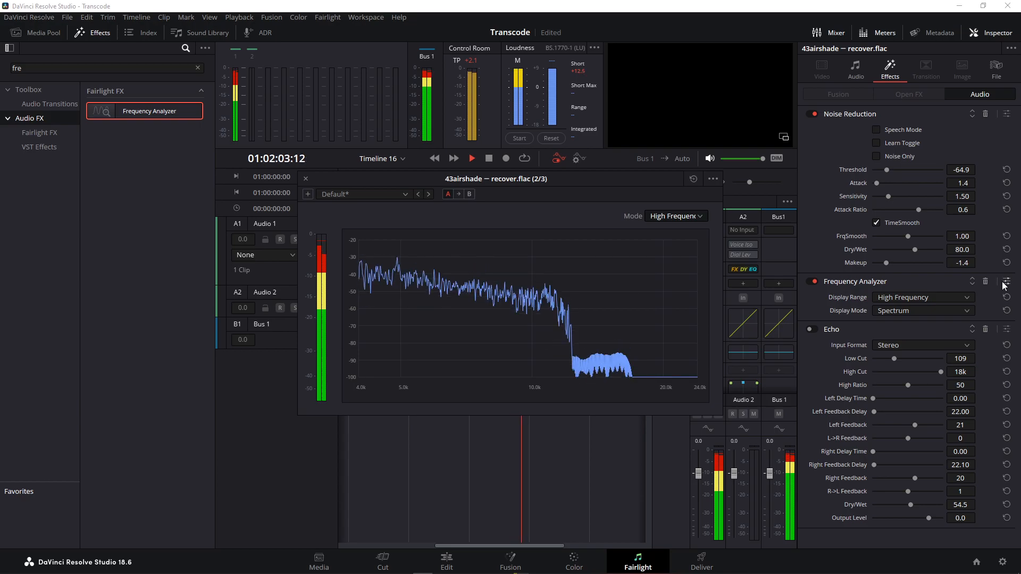
Bypass Frequency Analyzer, re-enable Echo and open the Echo controls.
{"action": "left_click", "coordinate": [814, 282]}
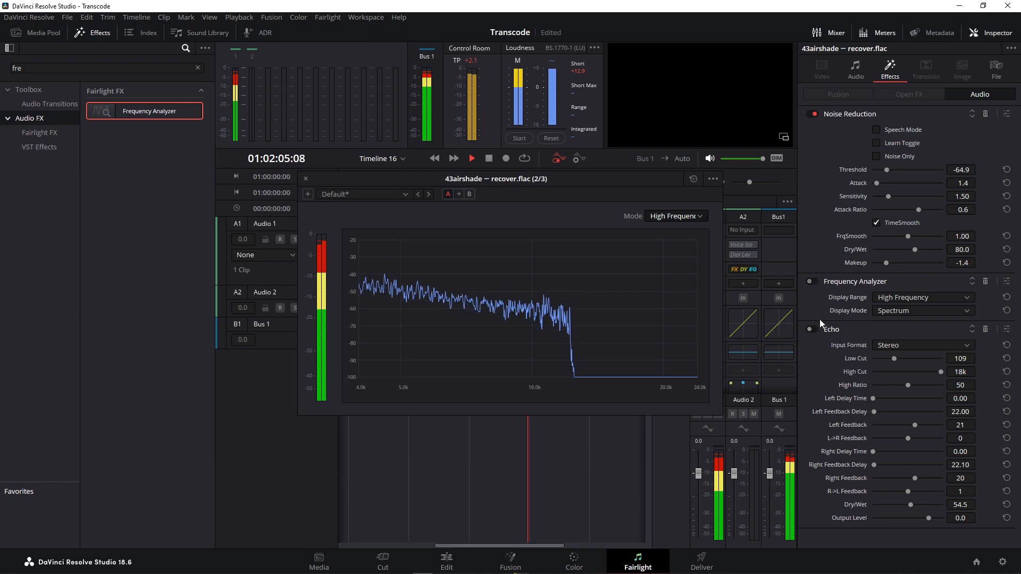
{"action": "left_click", "coordinate": [811, 330]}
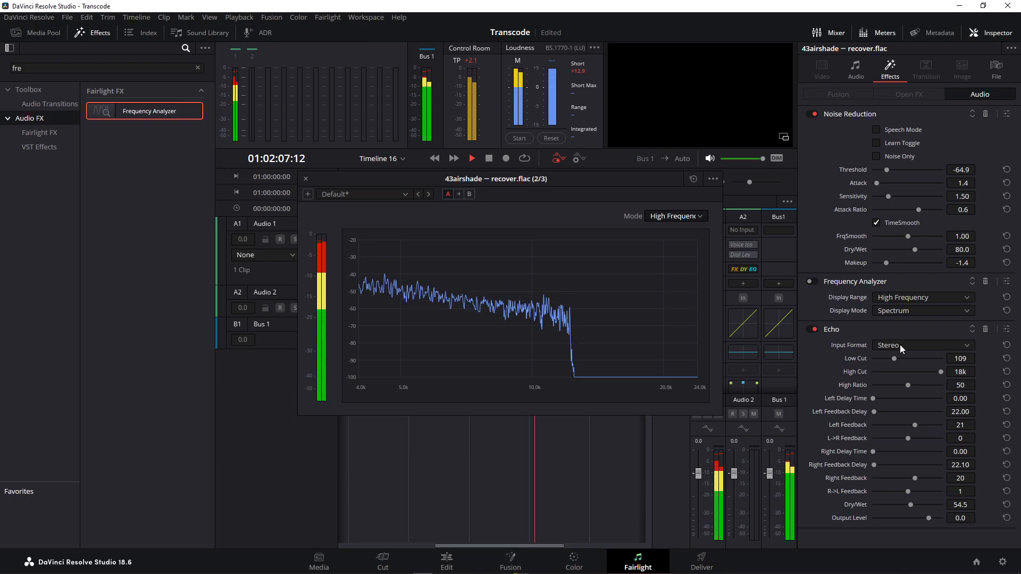
{"action": "left_click", "coordinate": [1008, 331]}
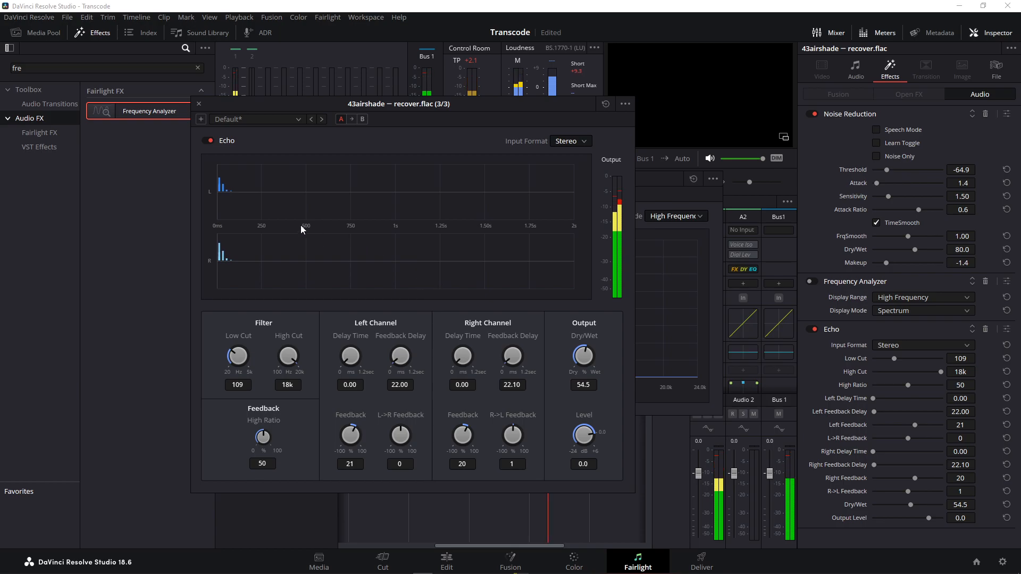
Move the Echo and Frequency Analyzer windows clear of the timeline and replay the clip from near the 01:01:12 mark.
{"action": "left_click_drag", "start_coordinate": [334, 106], "coordinate": [651, 259]}
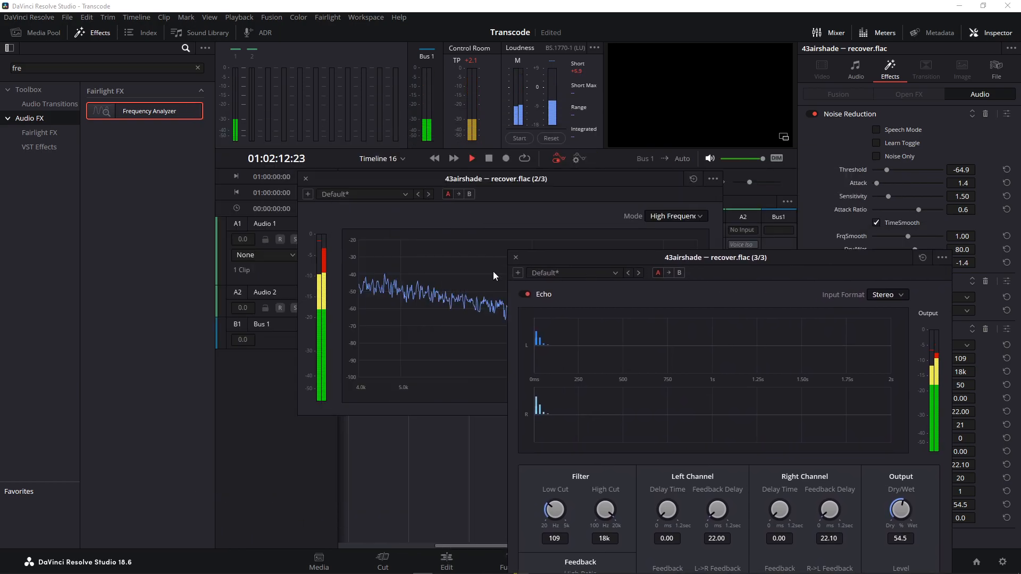
{"action": "left_click", "coordinate": [391, 219]}
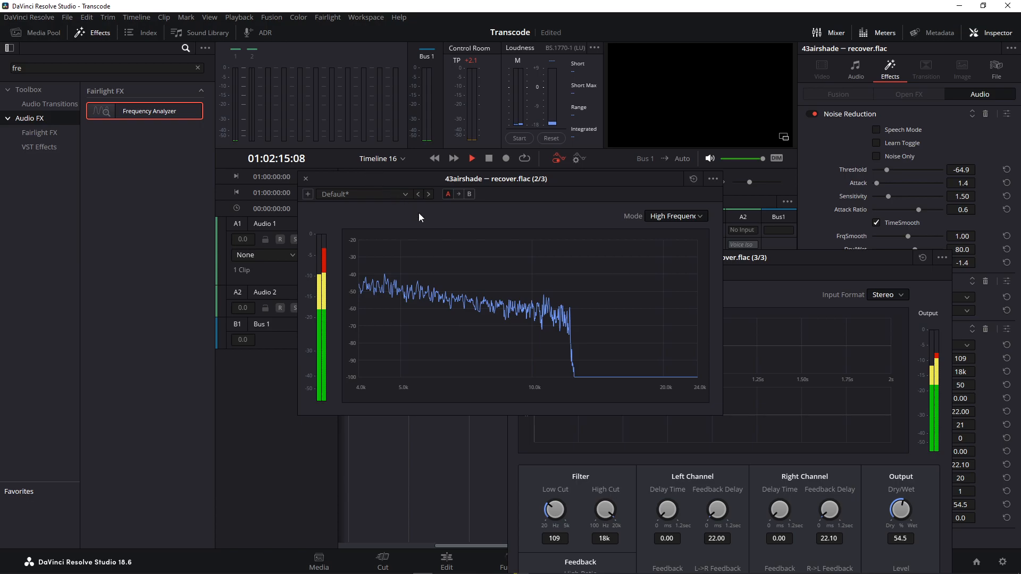
{"action": "left_click_drag", "start_coordinate": [367, 181], "coordinate": [596, 329]}
{"action": "left_click", "coordinate": [359, 203]}
{"action": "left_click_drag", "start_coordinate": [615, 254], "coordinate": [511, 183]}
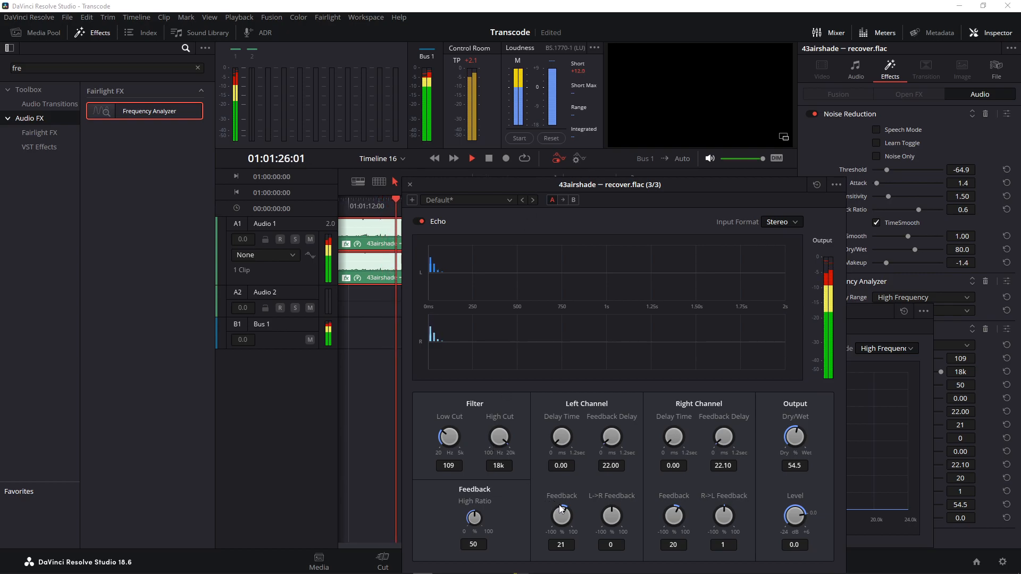
Keep Echo's left feedback at 21% and close the Echo and Frequency Analyzer windows.
{"action": "mouse_move", "coordinate": [563, 507]}
{"action": "left_mouse_down"}
{"action": "mouse_move", "coordinate": [552, 500]}
{"action": "mouse_move", "coordinate": [561, 509]}
{"action": "left_mouse_up"}
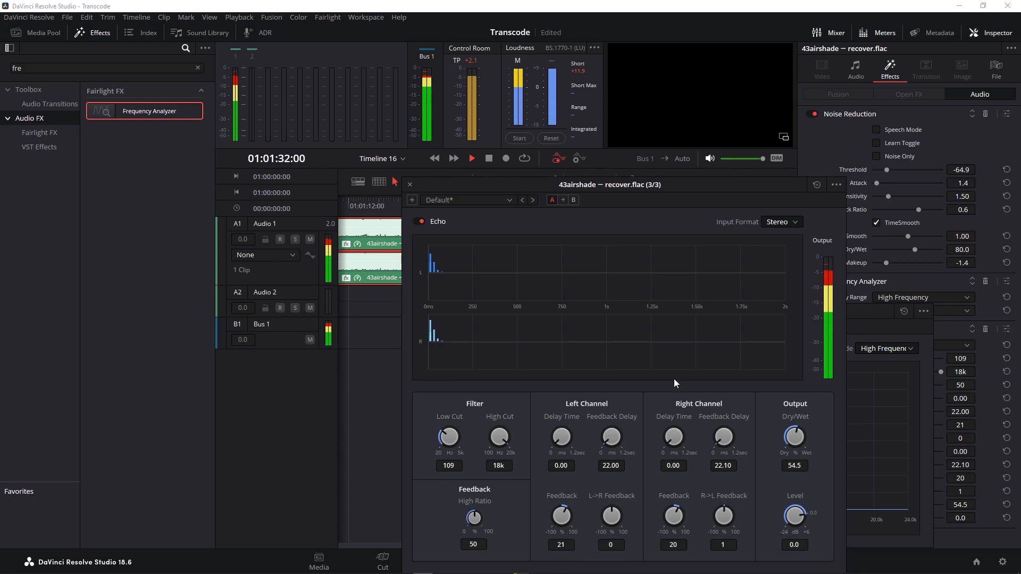
{"action": "left_click", "coordinate": [410, 185]}
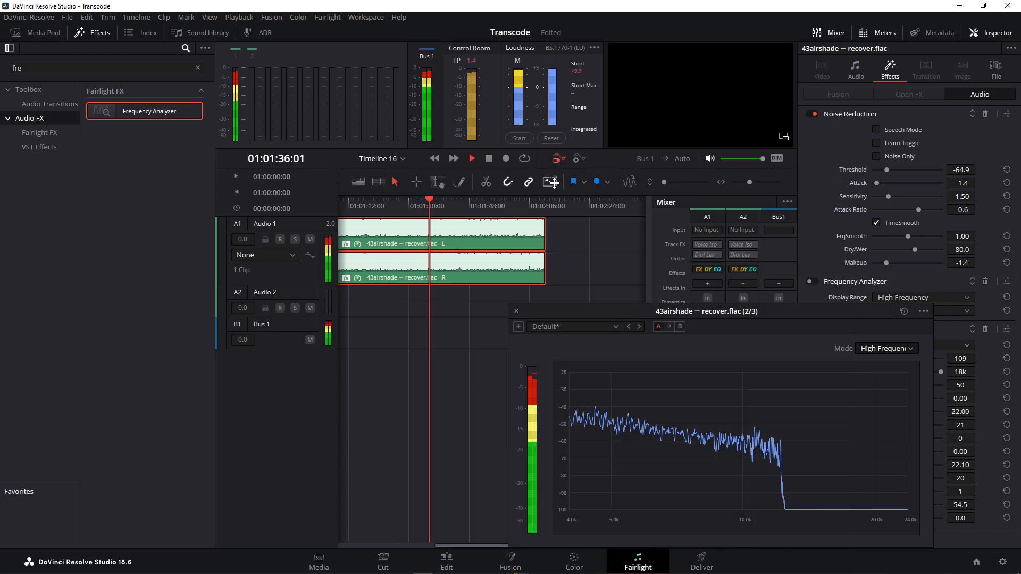
{"action": "left_click_drag", "start_coordinate": [620, 319], "coordinate": [638, 322]}
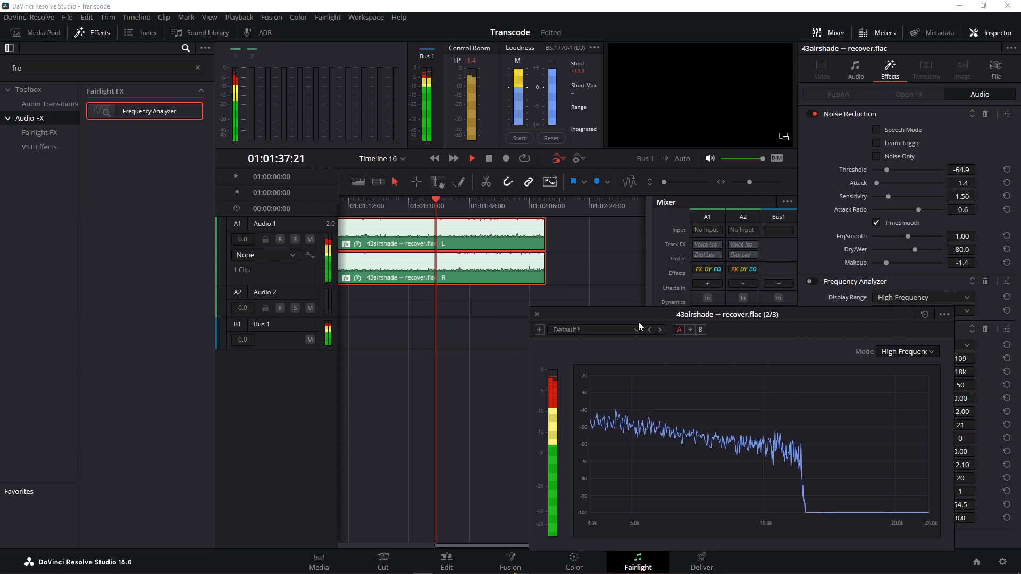
{"action": "left_click", "coordinate": [538, 314]}
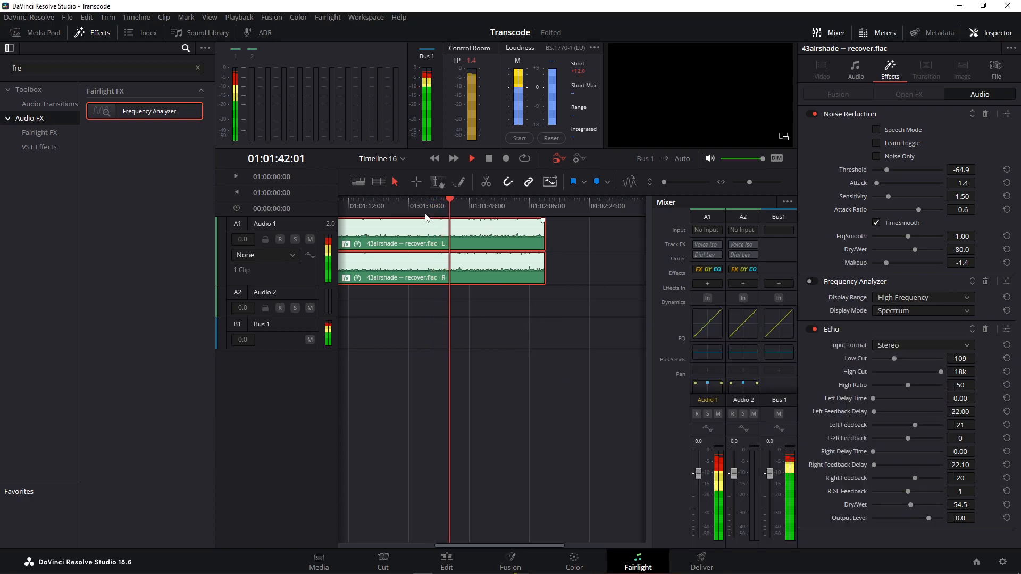
Search the effects library for "ste" and apply Stereo Width to the clip on Audio 1.
{"action": "left_click", "coordinate": [128, 70]}
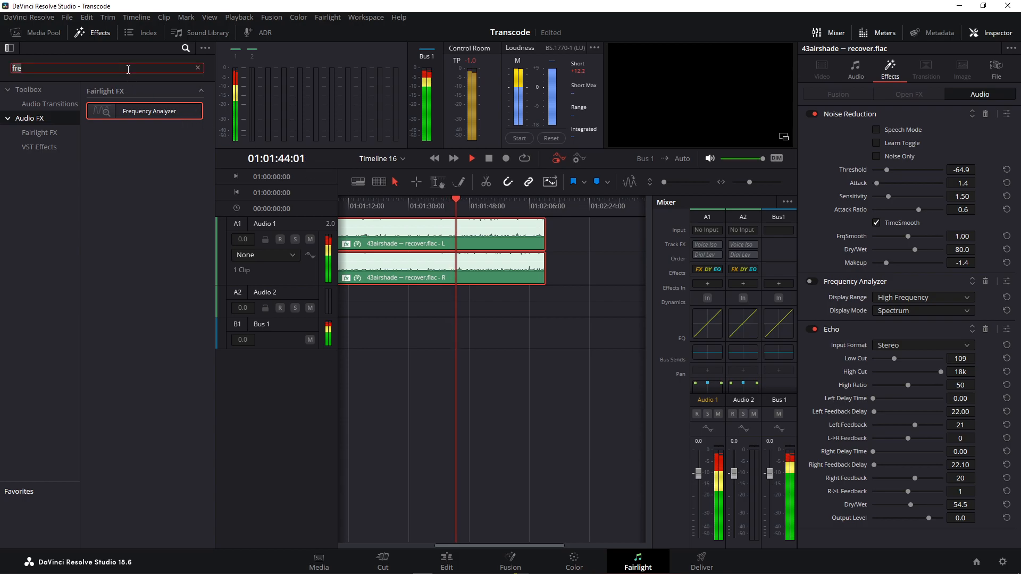
{"action": "key", "text": "BackSpace"}
{"action": "key", "text": "BackSpace"}
{"action": "key", "text": "BackSpace"}
{"action": "type", "text": "ste"}
{"action": "left_click_drag", "start_coordinate": [140, 130], "coordinate": [384, 264]}
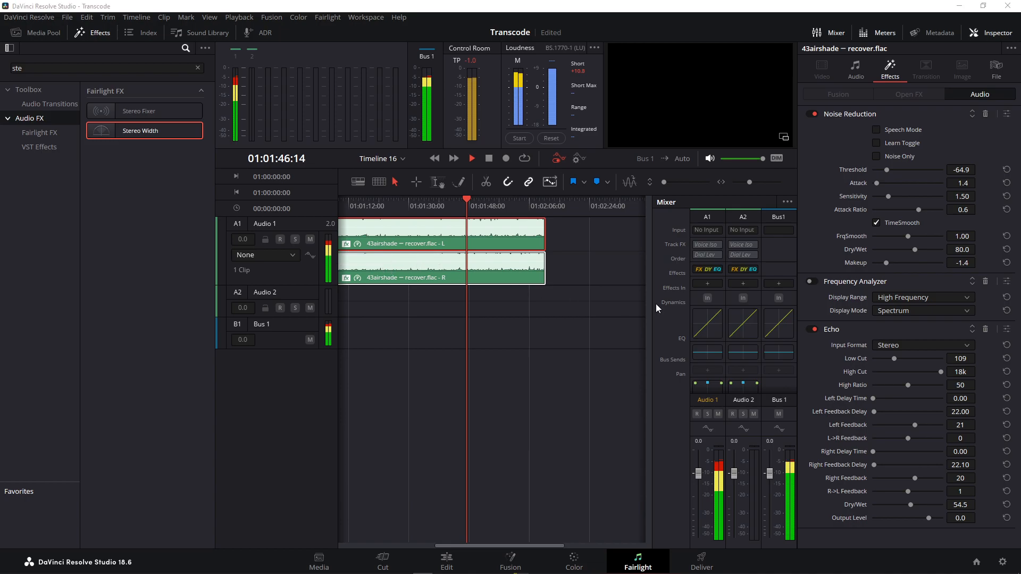
Set Stereo Width's width to 1.50 and diffusion to 0.50, and close its controls.
{"action": "left_click_drag", "start_coordinate": [437, 354], "coordinate": [461, 368]}
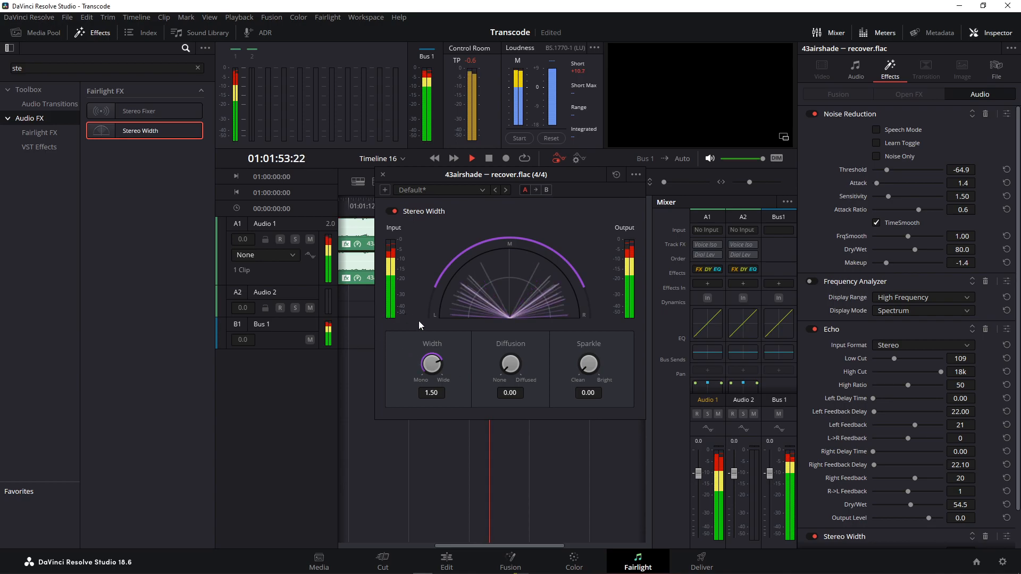
{"action": "left_click_drag", "start_coordinate": [512, 365], "coordinate": [561, 371]}
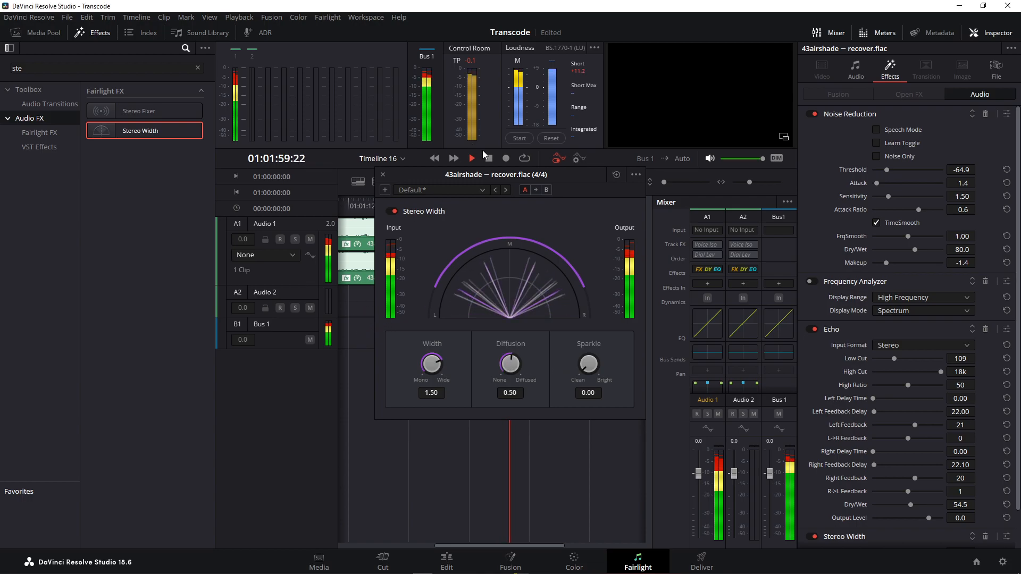
{"action": "left_click", "coordinate": [384, 175]}
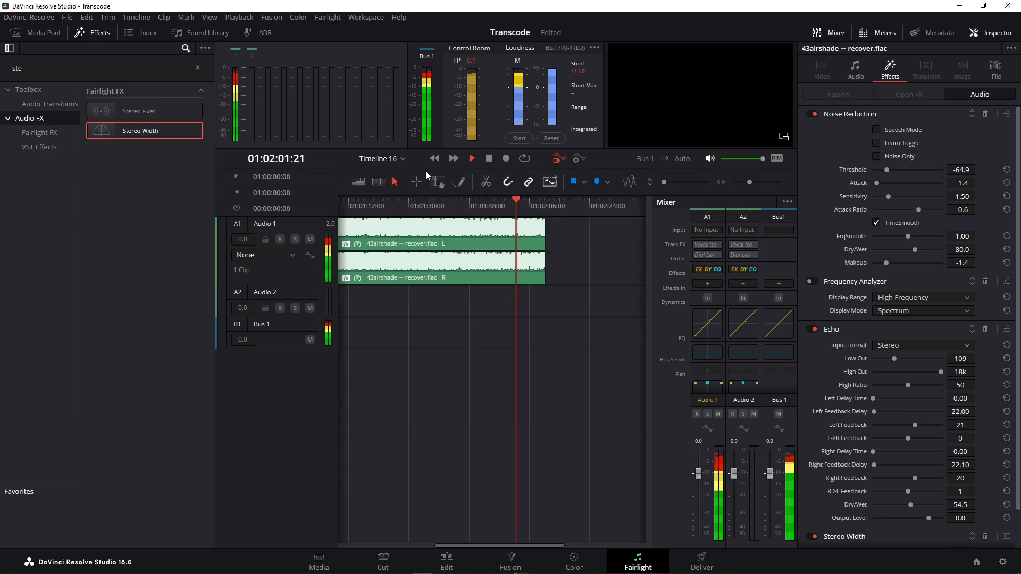
Stop playback and move the playhead back to around 01:00:25.
{"action": "left_click", "coordinate": [489, 159]}
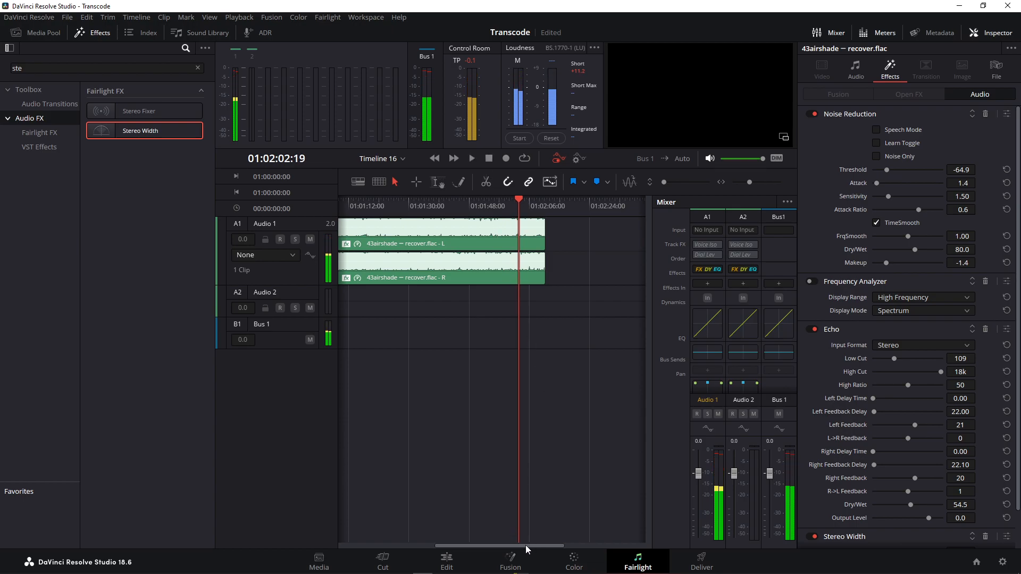
{"action": "left_click_drag", "start_coordinate": [525, 546], "coordinate": [391, 539]}
{"action": "left_click", "coordinate": [426, 206]}
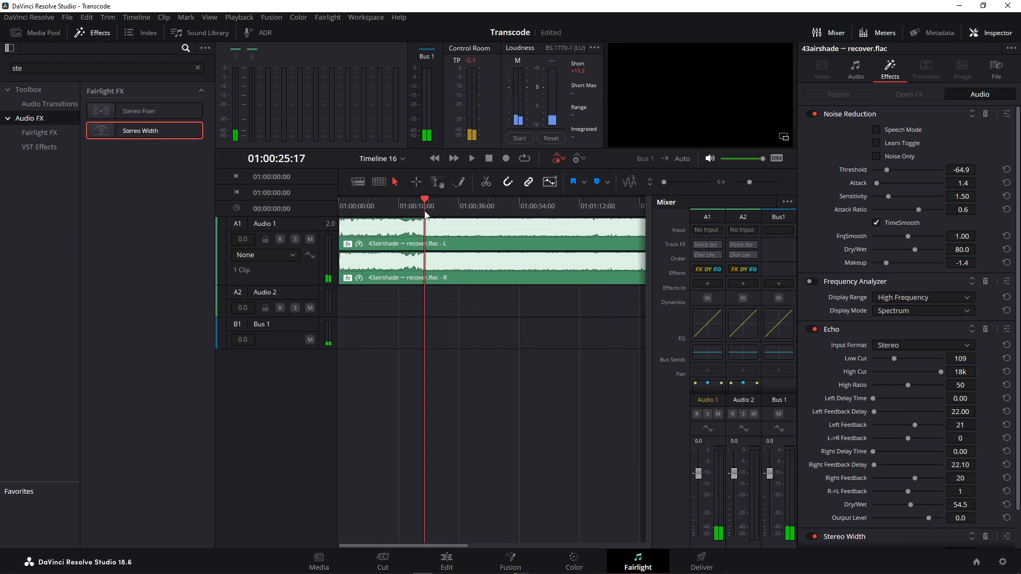
Play the clip with the Frequency Analyzer enabled and examine the audio across the full spectrum.
{"action": "key", "text": "space"}
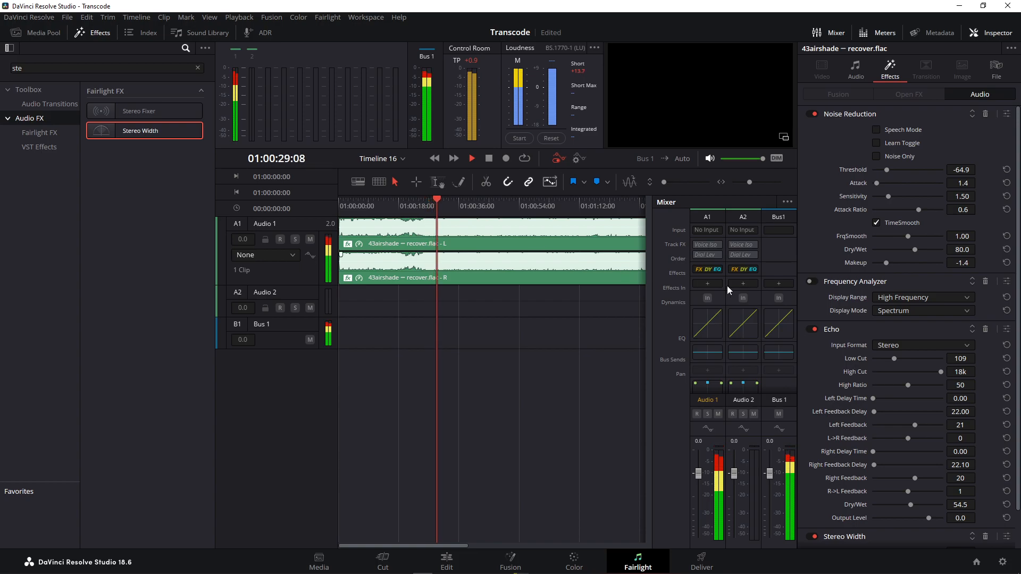
{"action": "scroll", "coordinate": [892, 325], "scroll_direction": "down", "scroll_amount": 2}
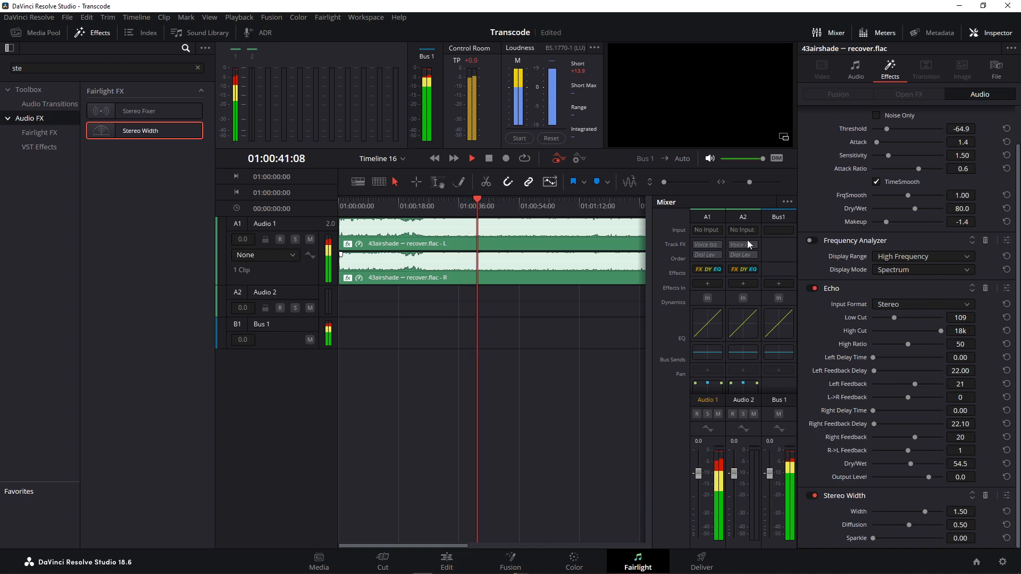
{"action": "left_click", "coordinate": [816, 242]}
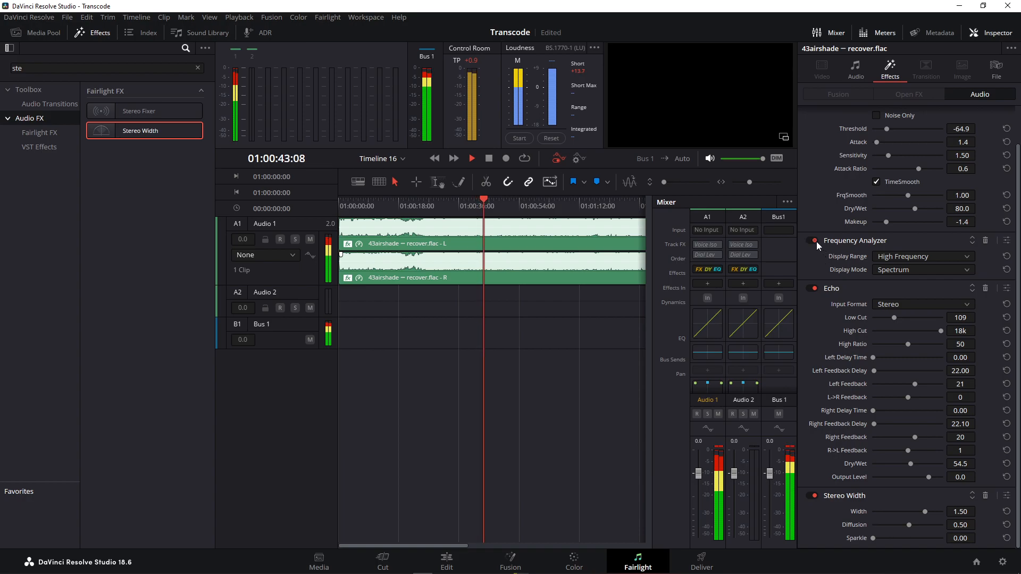
{"action": "left_click", "coordinate": [1007, 242]}
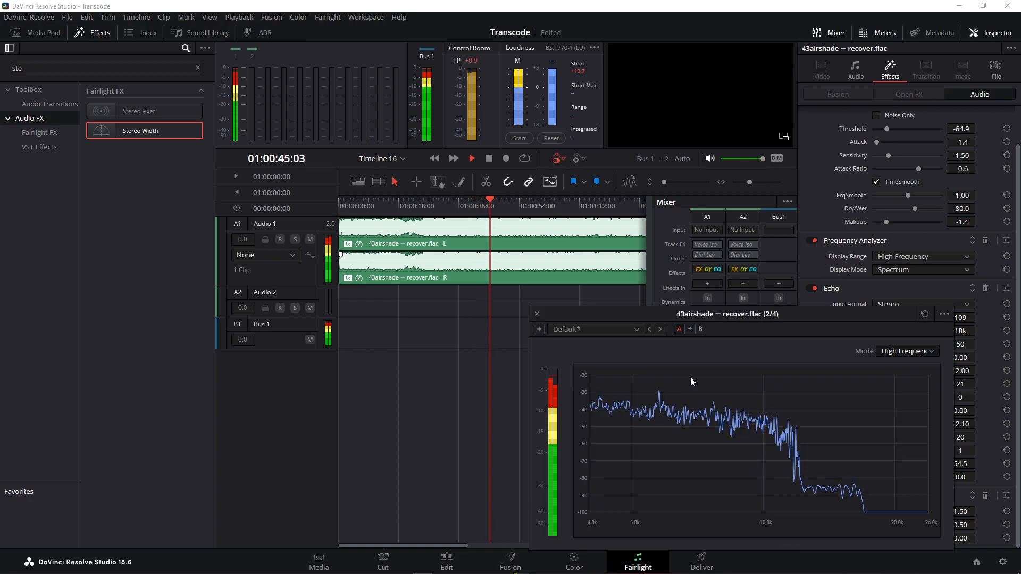
{"action": "left_click", "coordinate": [925, 353]}
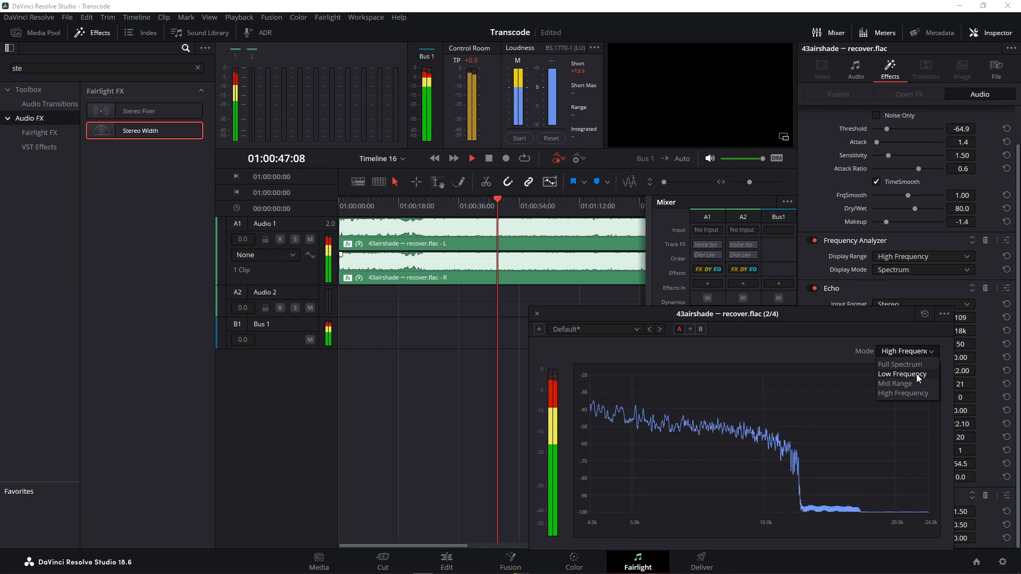
{"action": "left_click", "coordinate": [916, 368]}
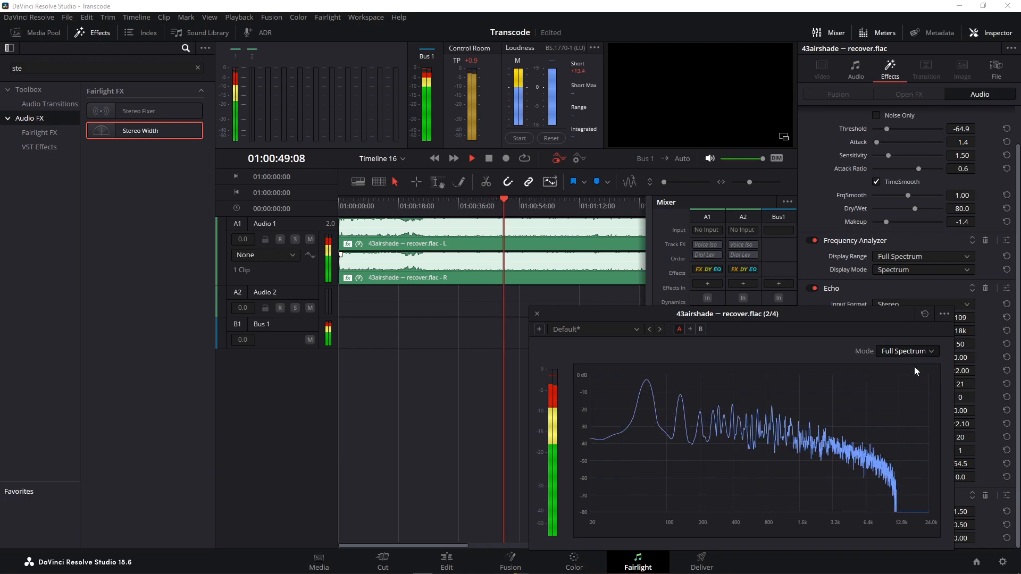
Examine the mid-range and low-frequency bands in the Frequency Analyzer, and switch the analyzer off.
{"action": "left_click", "coordinate": [905, 352]}
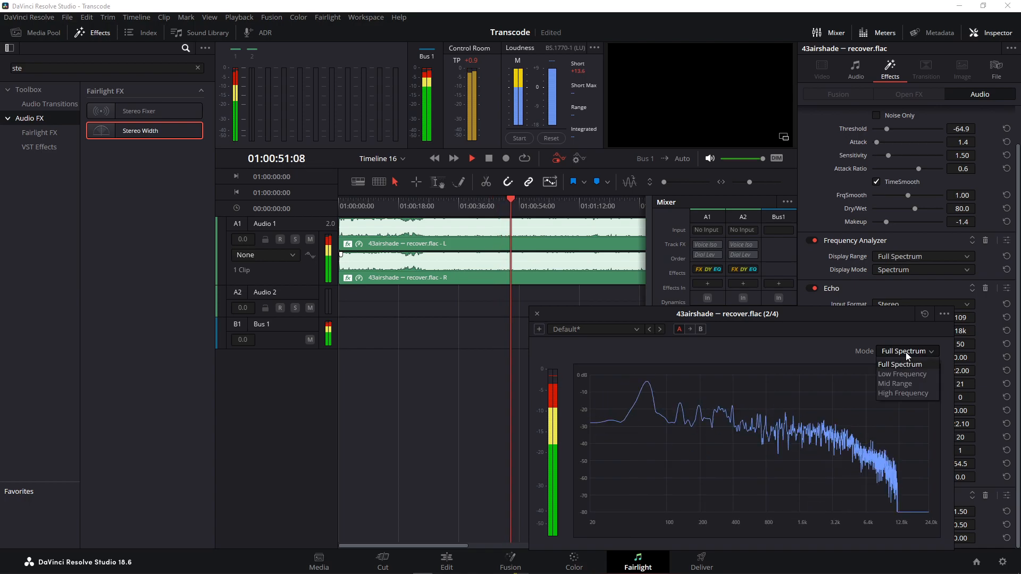
{"action": "left_click", "coordinate": [904, 384]}
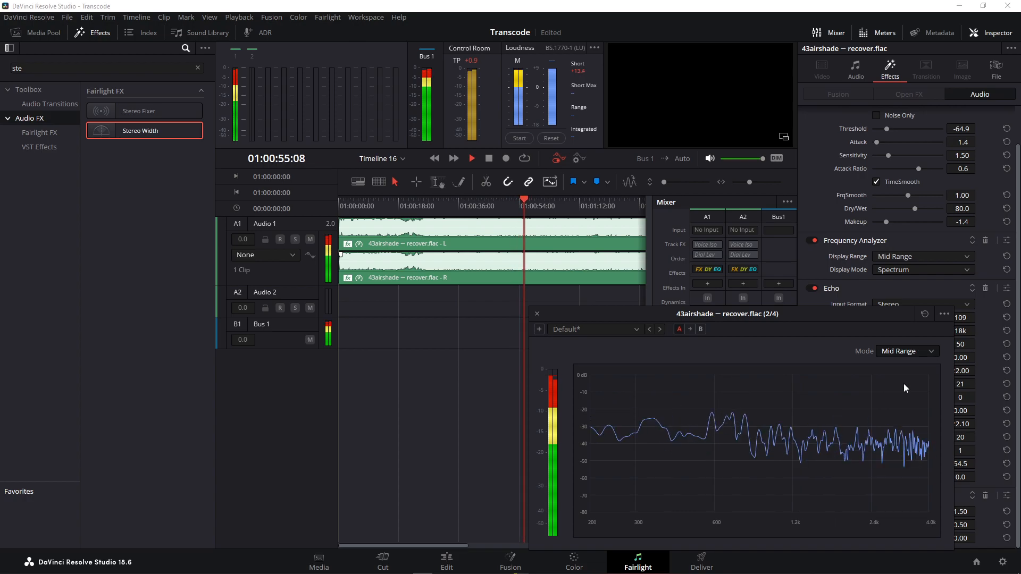
{"action": "left_click", "coordinate": [905, 355]}
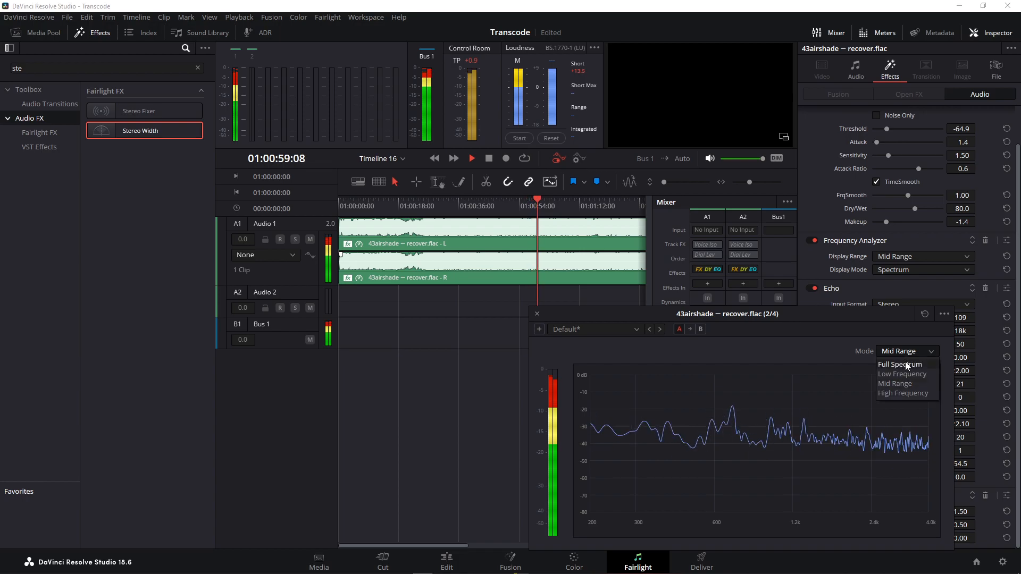
{"action": "left_click", "coordinate": [906, 373]}
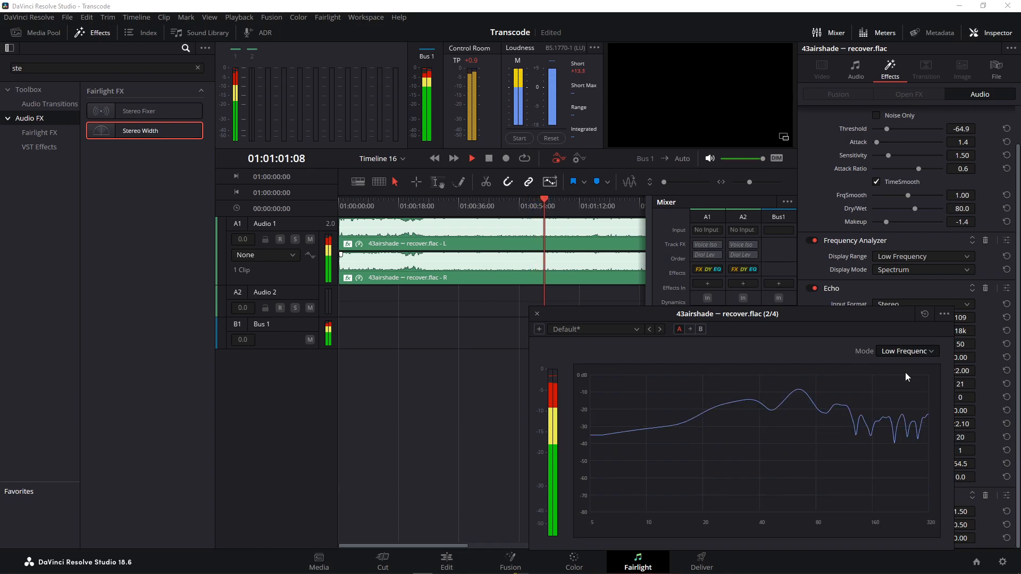
{"action": "left_click", "coordinate": [538, 314]}
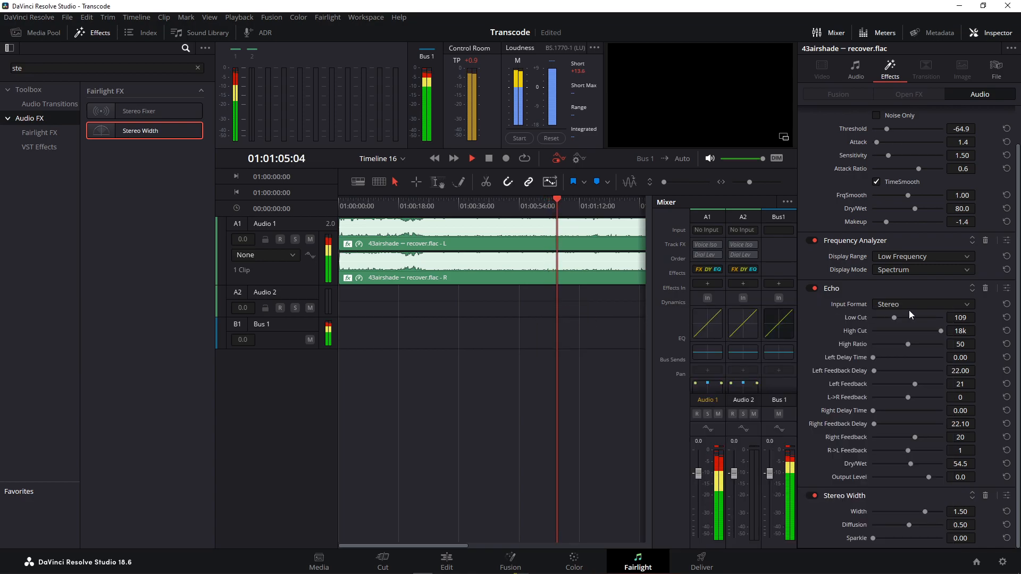
{"action": "left_click", "coordinate": [1006, 241]}
{"action": "left_click", "coordinate": [811, 241]}
{"action": "left_click", "coordinate": [538, 313]}
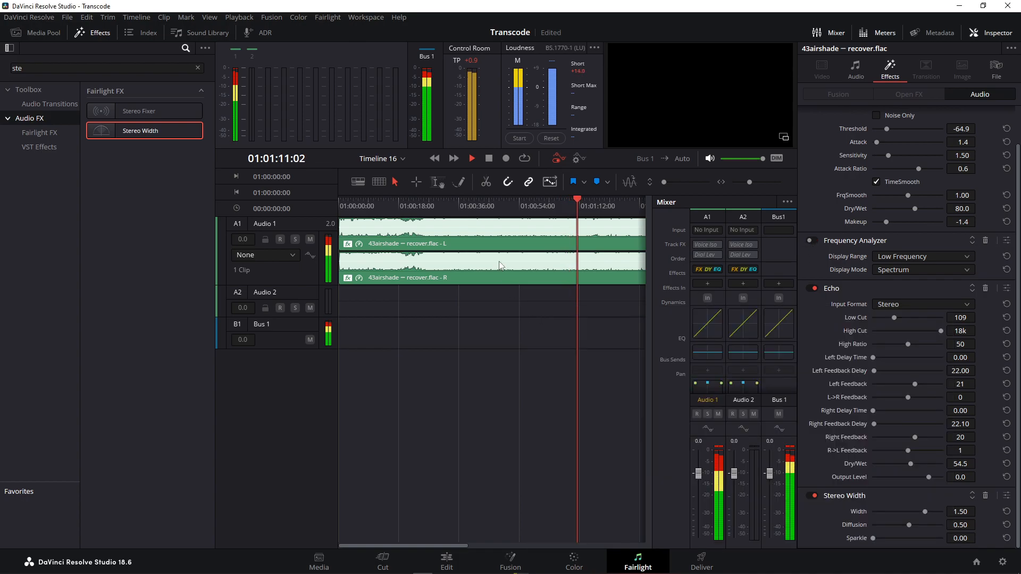
Search the effects library for "soft" and apply Soft Clipper to the clip on Audio 1.
{"action": "double_click", "coordinate": [76, 68]}
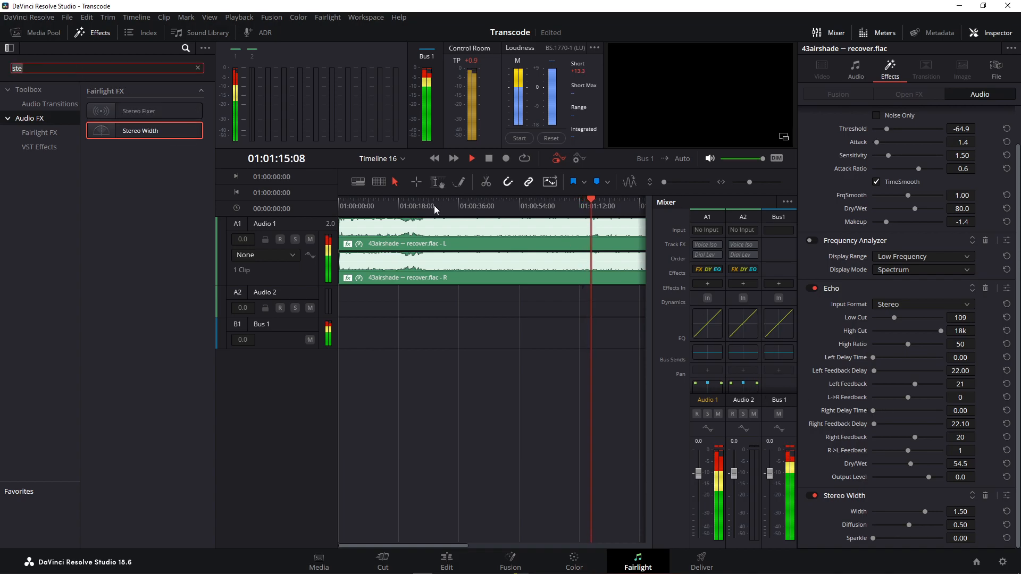
{"action": "type", "text": "soft"}
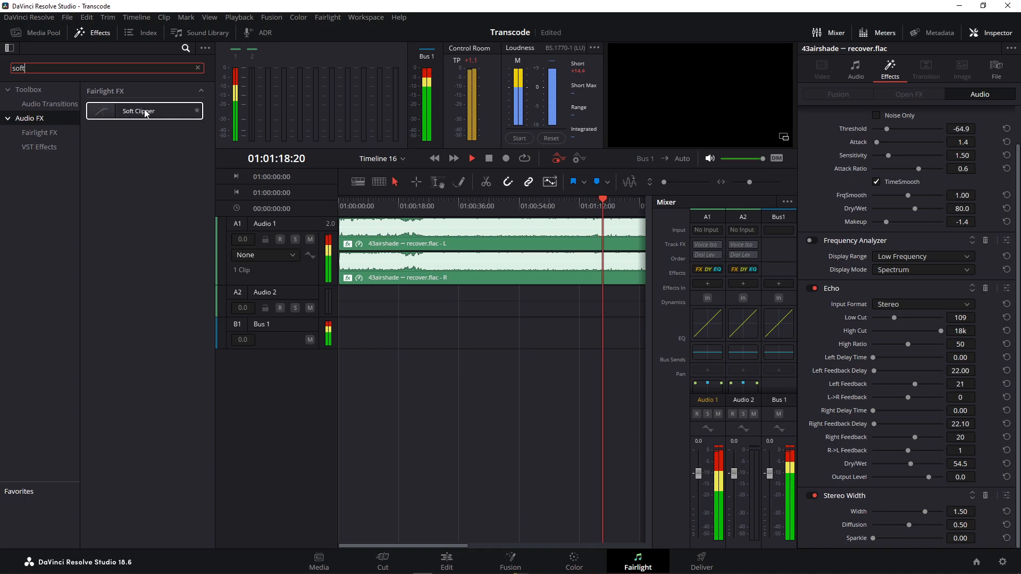
{"action": "left_click_drag", "start_coordinate": [149, 111], "coordinate": [418, 230]}
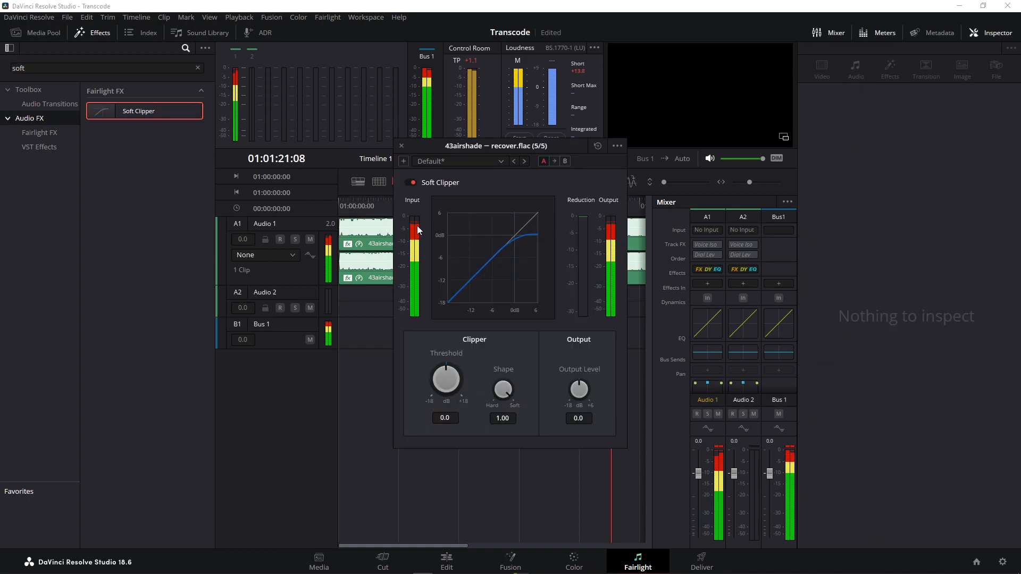
Set Soft Clipper's threshold to 2.3 dB and output level to -2.2 dB, and close its controls.
{"action": "left_click_drag", "start_coordinate": [451, 366], "coordinate": [466, 382]}
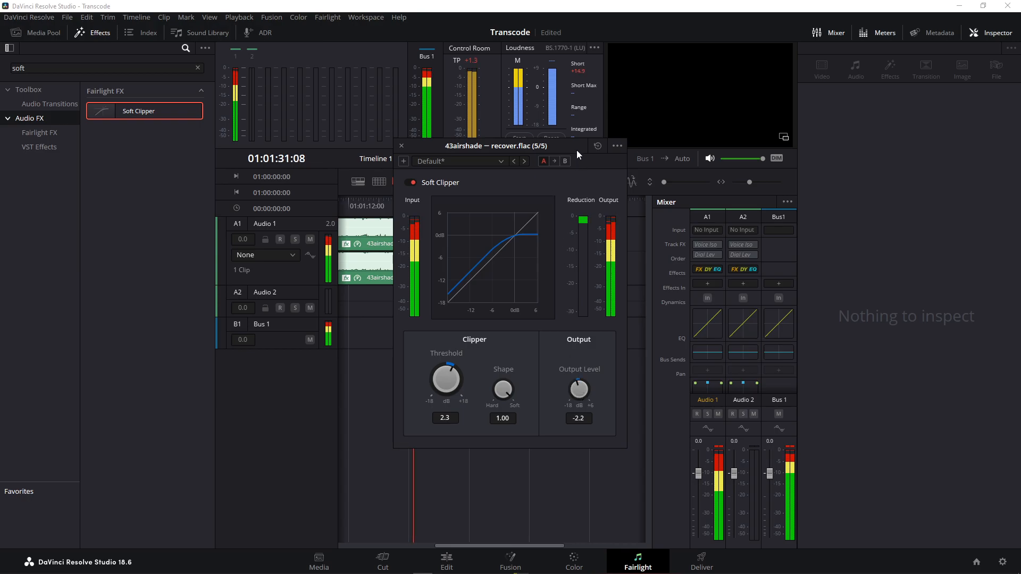
{"action": "left_click_drag", "start_coordinate": [577, 150], "coordinate": [579, 221]}
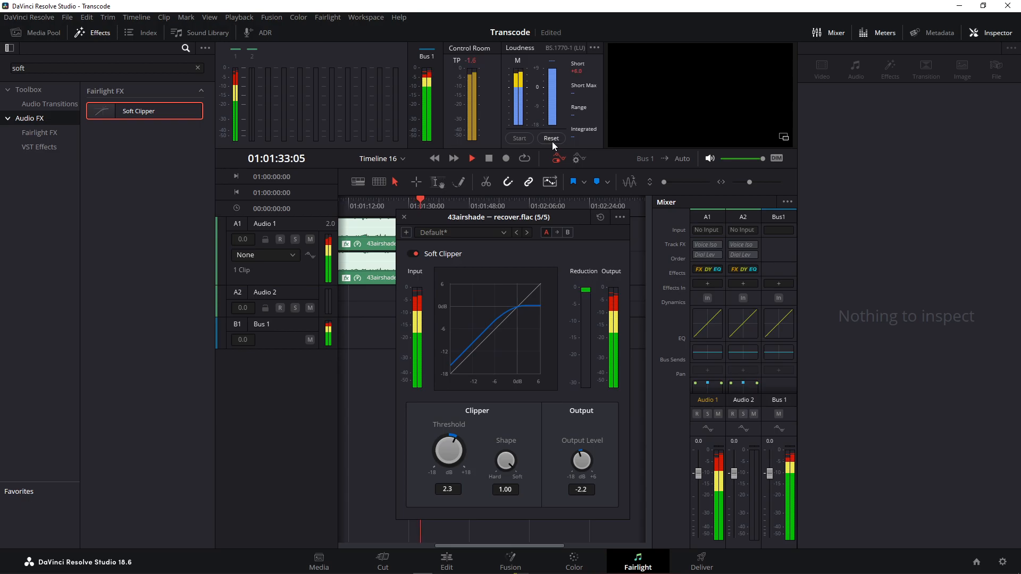
{"action": "left_click", "coordinate": [405, 218]}
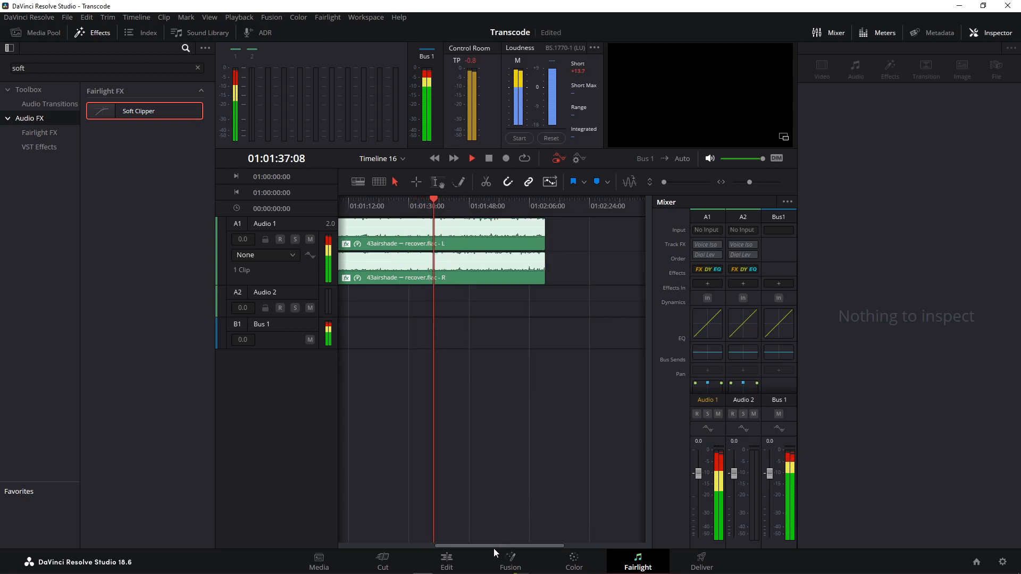
Hide the Inspector and replay the clip from around 01:00:23.
{"action": "left_click_drag", "start_coordinate": [493, 548], "coordinate": [469, 549]}
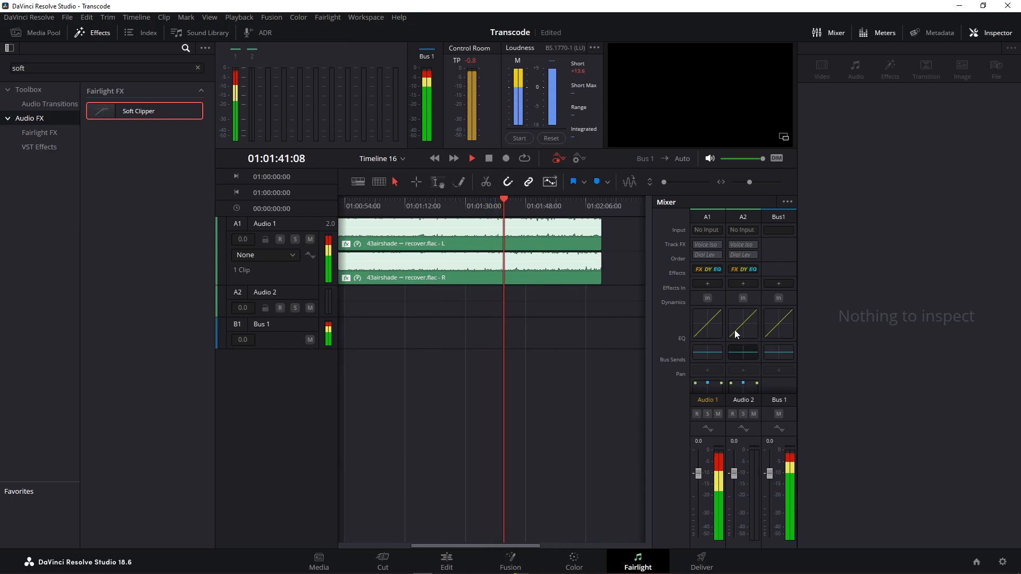
{"action": "left_click", "coordinate": [991, 33]}
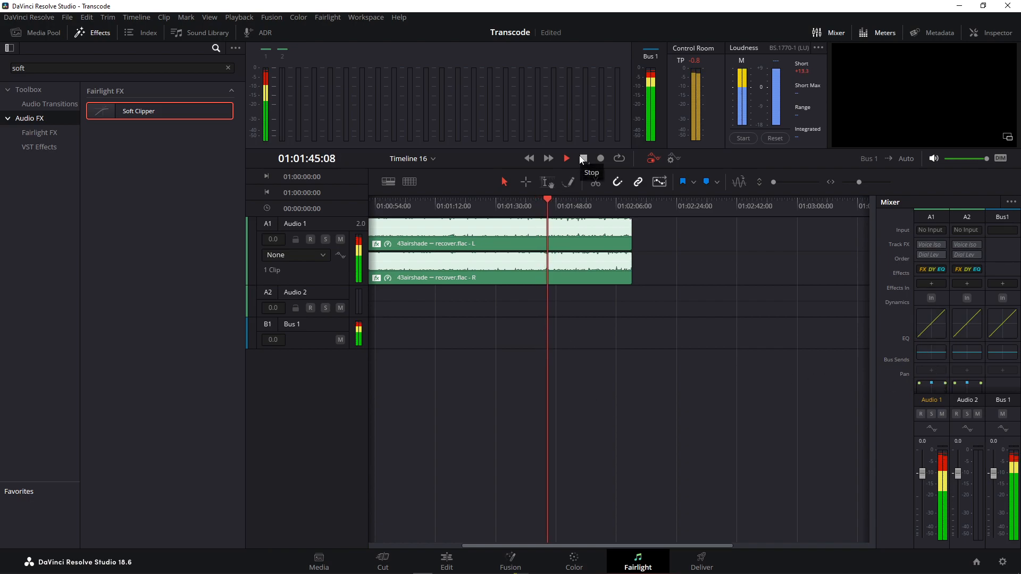
{"action": "left_click_drag", "start_coordinate": [534, 546], "coordinate": [418, 541]}
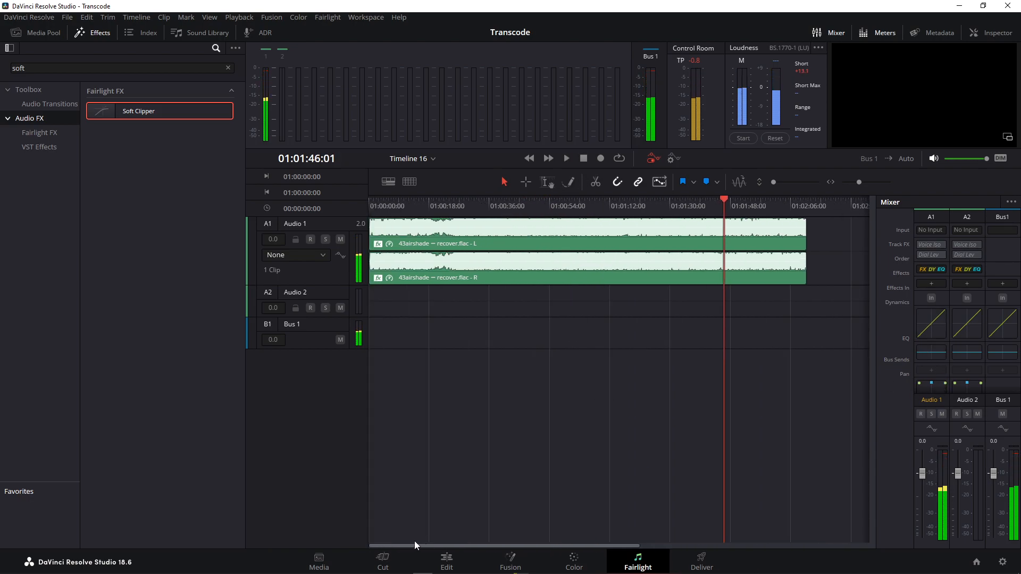
{"action": "left_click", "coordinate": [448, 206]}
{"action": "key", "text": "space"}
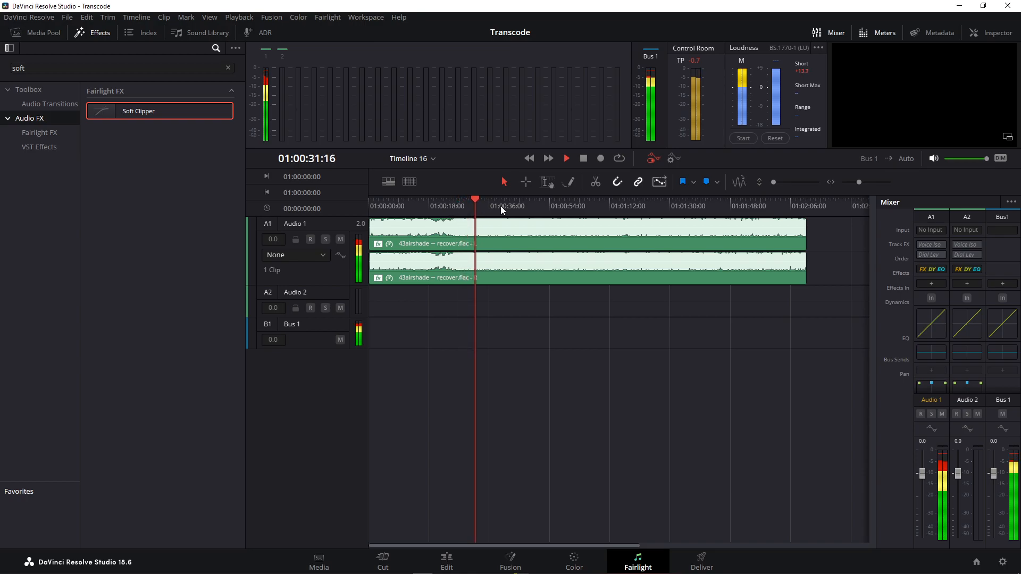
Bring back the Inspector for the Audio 1 clip and check Soft Clipper's metering during playback.
{"action": "left_click", "coordinate": [985, 32]}
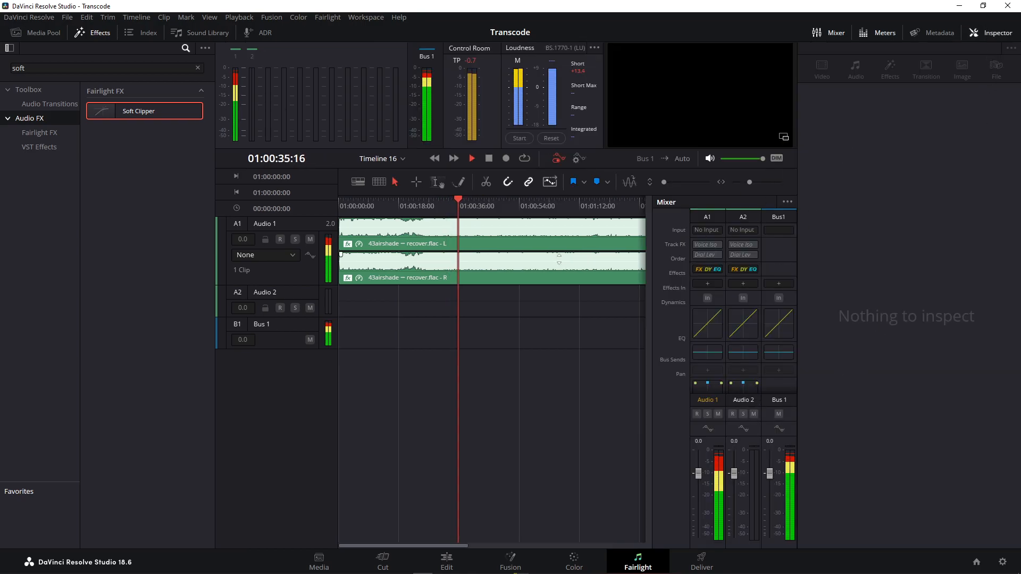
{"action": "left_click", "coordinate": [583, 269]}
{"action": "scroll", "coordinate": [878, 340], "scroll_direction": "down", "scroll_amount": 2}
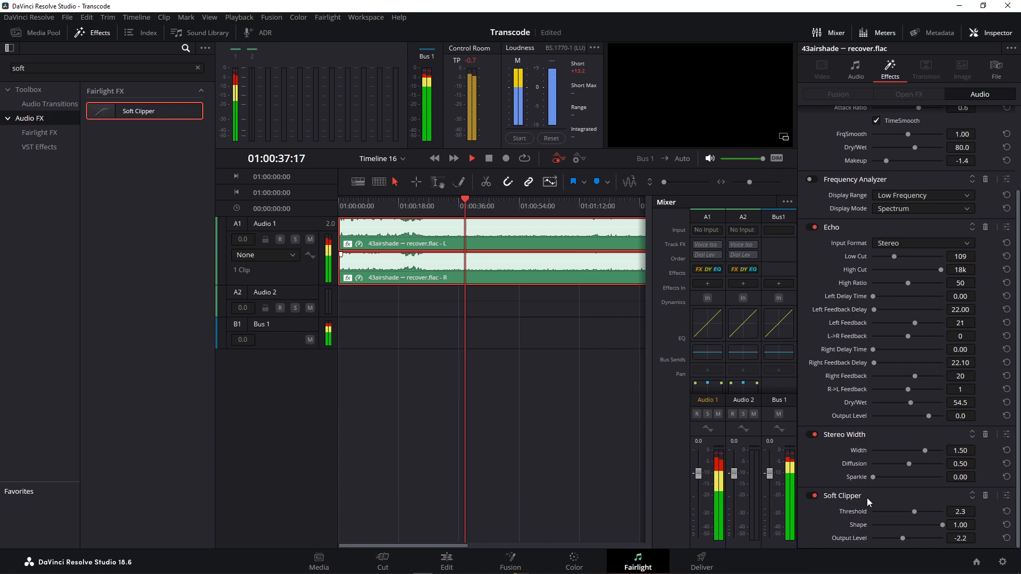
{"action": "left_click", "coordinate": [1006, 498]}
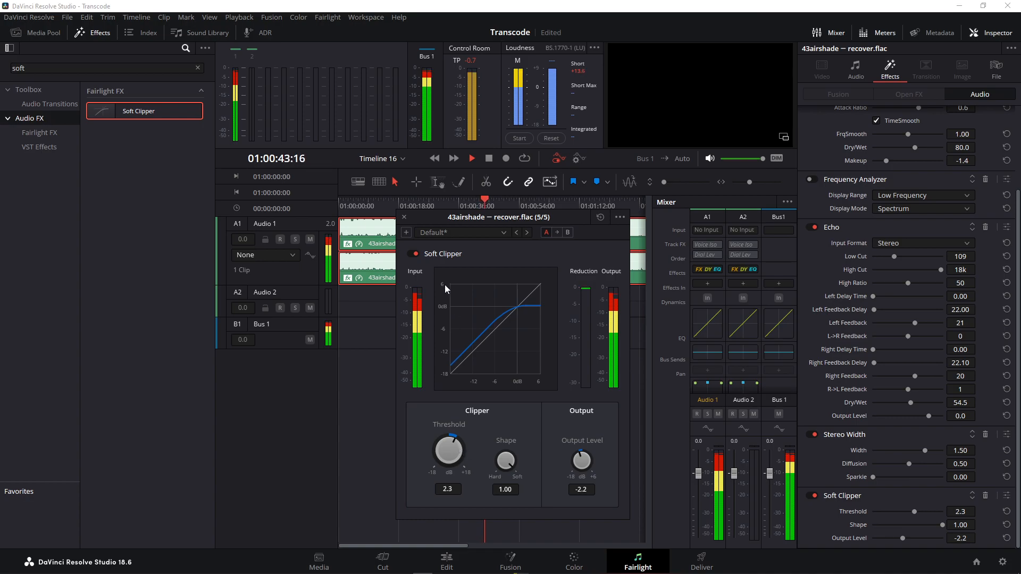
{"action": "left_click", "coordinate": [404, 213]}
Raise the Audio 1 fader to +1.6 dB and reset the loudness meter.
{"action": "left_click_drag", "start_coordinate": [699, 473], "coordinate": [699, 470]}
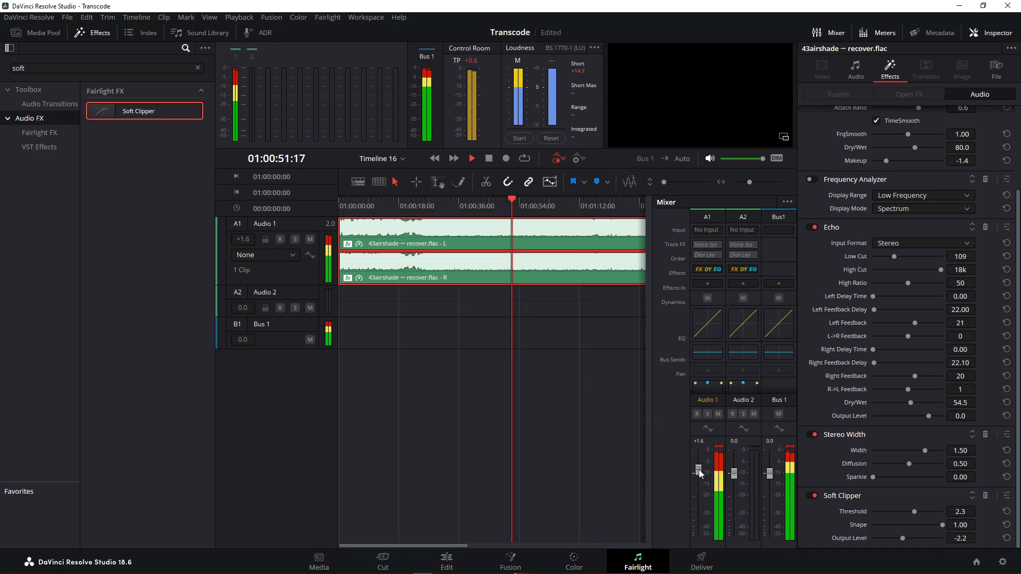
{"action": "left_click", "coordinate": [558, 140]}
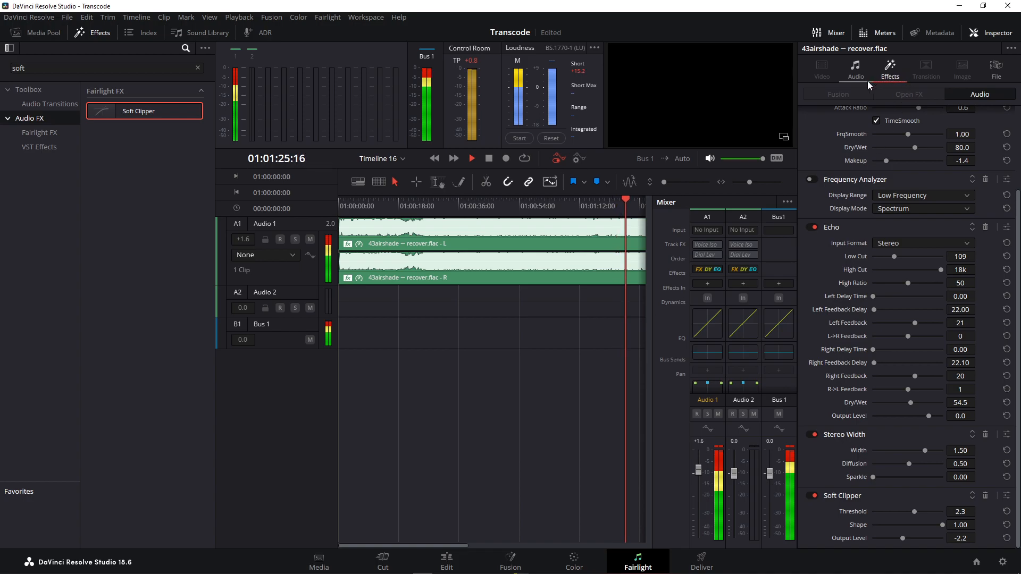
Review the clip's effect settings and continue playback from around 01:00:52.
{"action": "scroll", "coordinate": [918, 216], "scroll_direction": "up", "scroll_amount": 3}
{"action": "scroll", "coordinate": [947, 263], "scroll_direction": "down", "scroll_amount": 3}
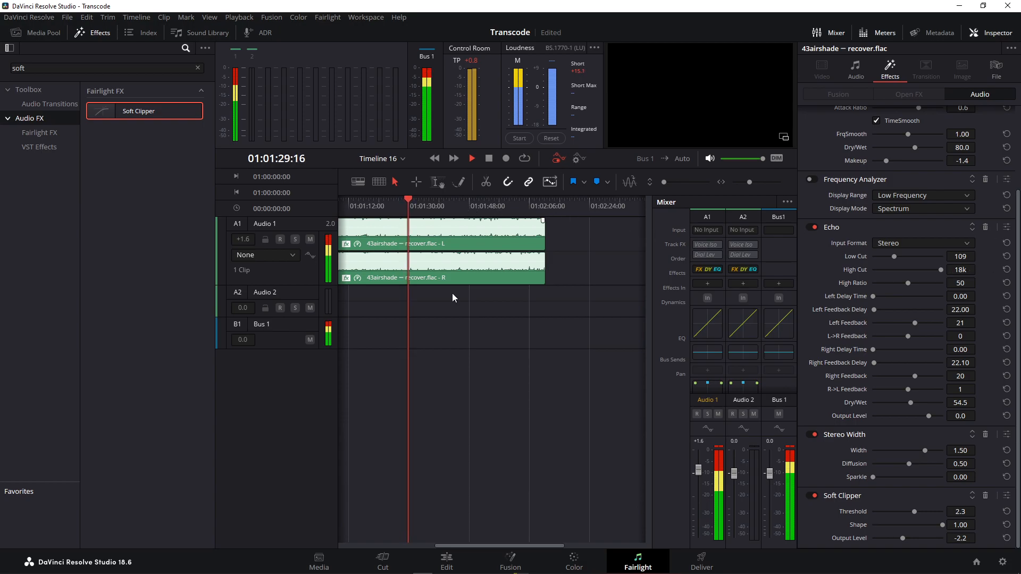
{"action": "left_click_drag", "start_coordinate": [484, 547], "coordinate": [447, 548]}
{"action": "left_click", "coordinate": [369, 205]}
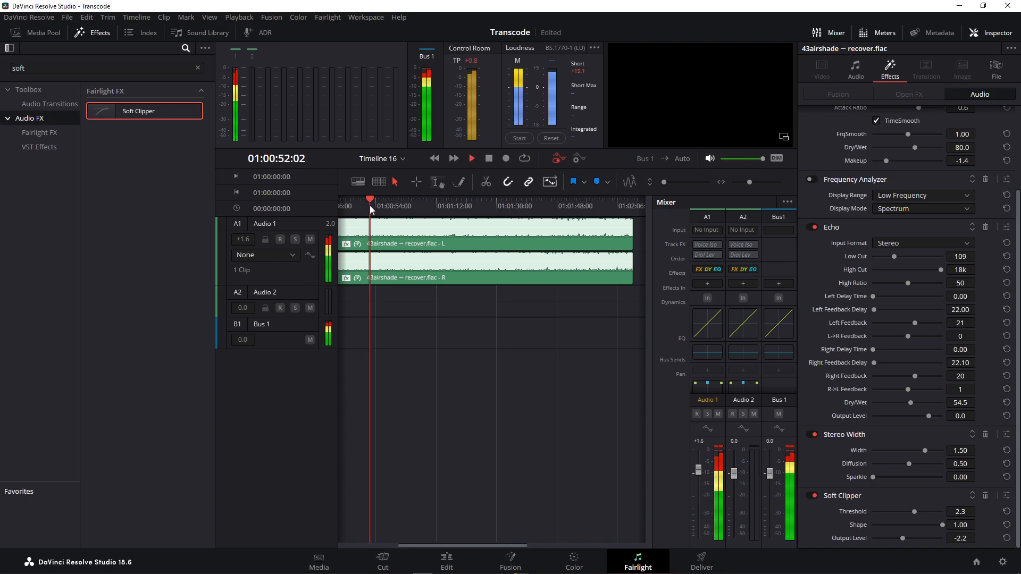
Set Echo's left feedback delay to 13.20 ms and right feedback delay to 13.30 ms, and close its controls.
{"action": "left_click", "coordinate": [1007, 228]}
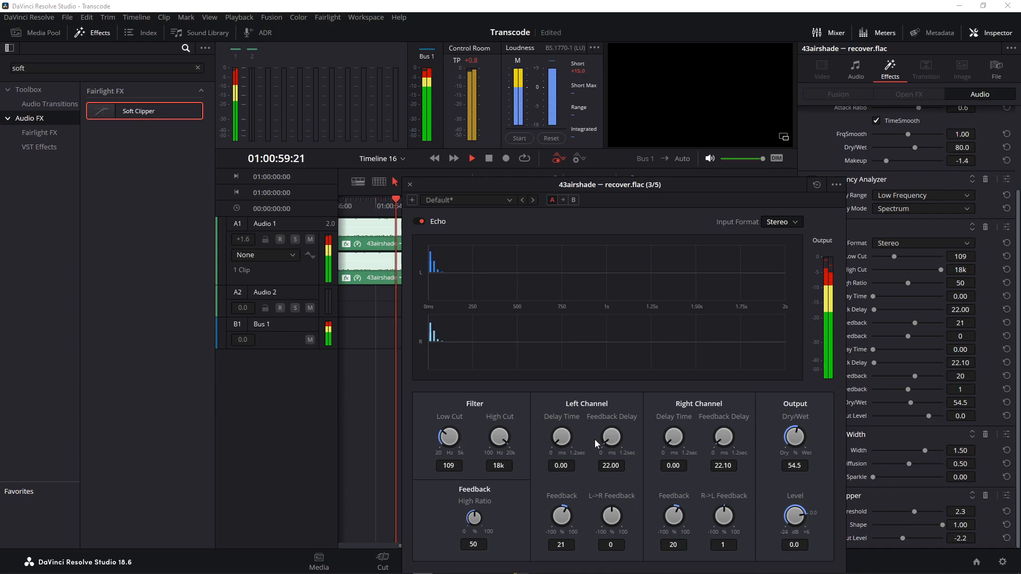
{"action": "scroll", "coordinate": [608, 441], "scroll_direction": "down", "scroll_amount": 4}
{"action": "scroll", "coordinate": [605, 439], "scroll_direction": "down", "scroll_amount": 6}
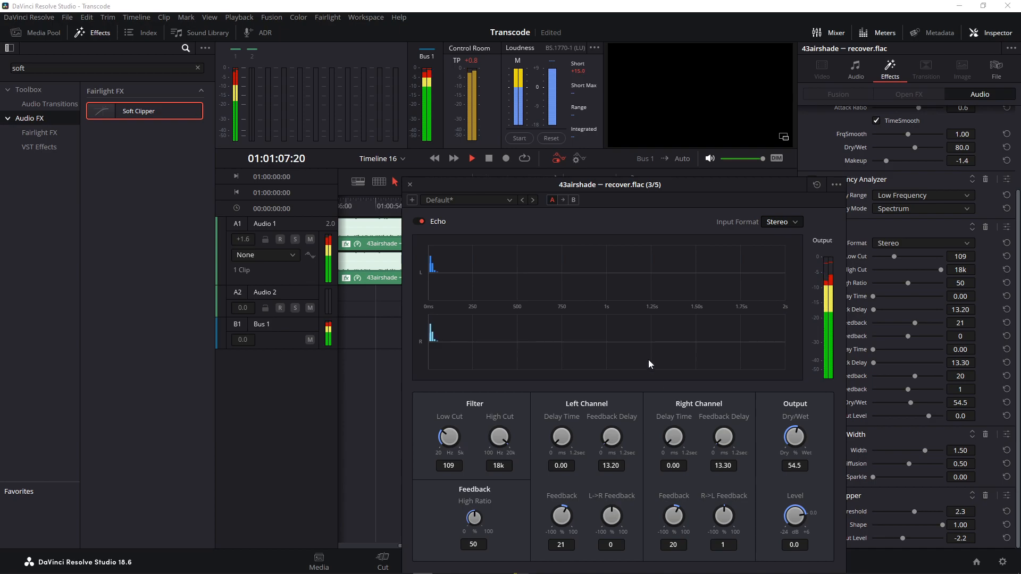
{"action": "left_click", "coordinate": [410, 184]}
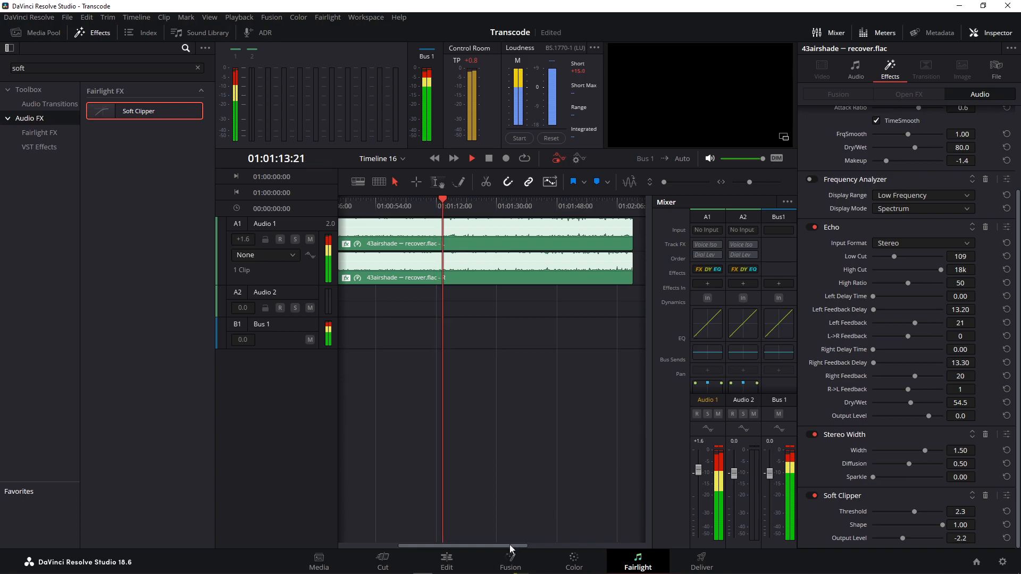
Reset the loudness meter and set Echo's dry/wet mix to 56.5%.
{"action": "left_click", "coordinate": [552, 138]}
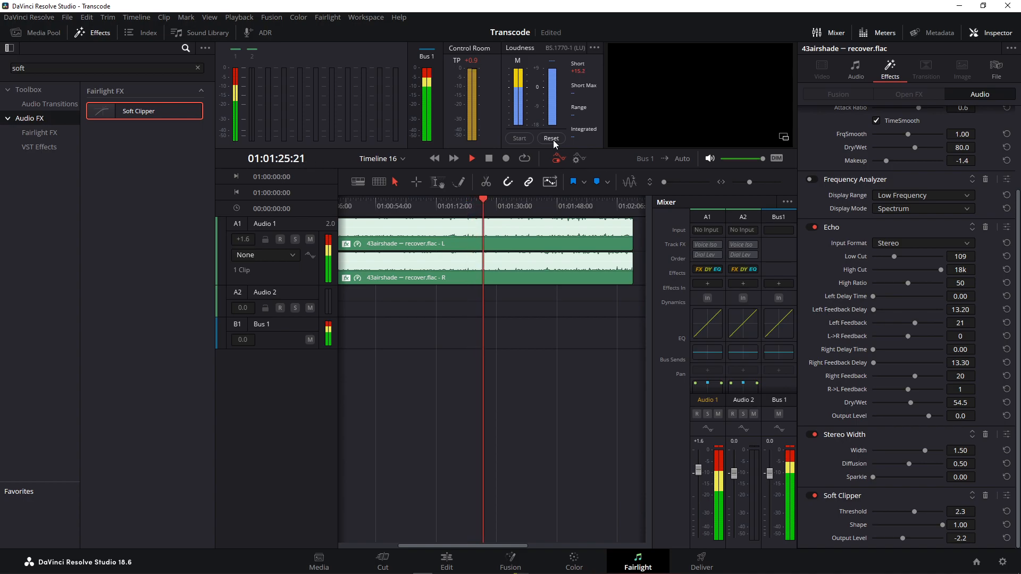
{"action": "mouse_move", "coordinate": [913, 403]}
{"action": "left_mouse_down"}
{"action": "mouse_move", "coordinate": [936, 409]}
{"action": "mouse_move", "coordinate": [857, 398]}
{"action": "mouse_move", "coordinate": [928, 413]}
{"action": "mouse_move", "coordinate": [909, 409]}
{"action": "left_mouse_up"}
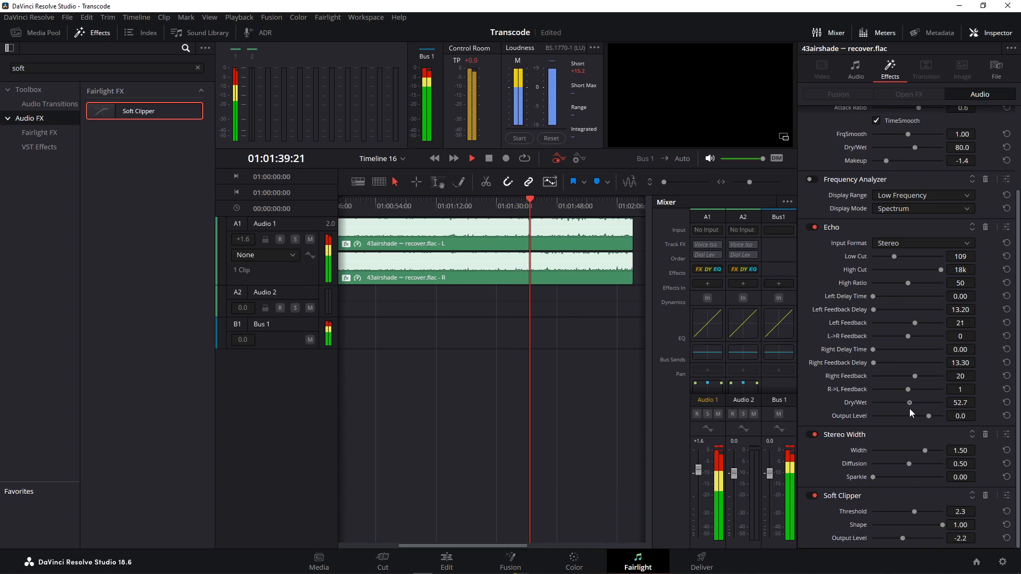
{"action": "left_click", "coordinate": [911, 403]}
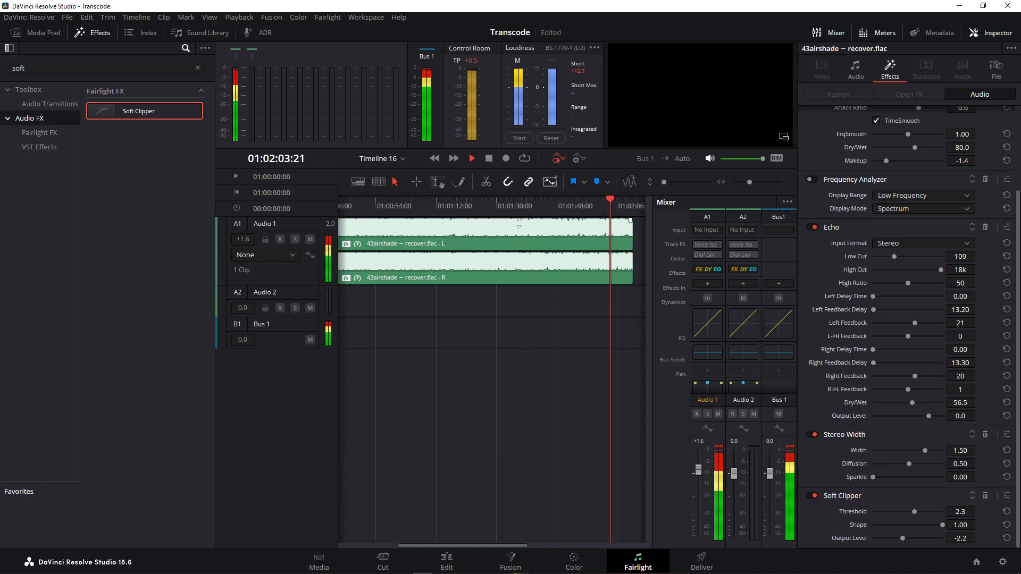
Stop playback and replay the song from around 01:00:24 to check its peaks.
{"action": "left_click", "coordinate": [489, 159]}
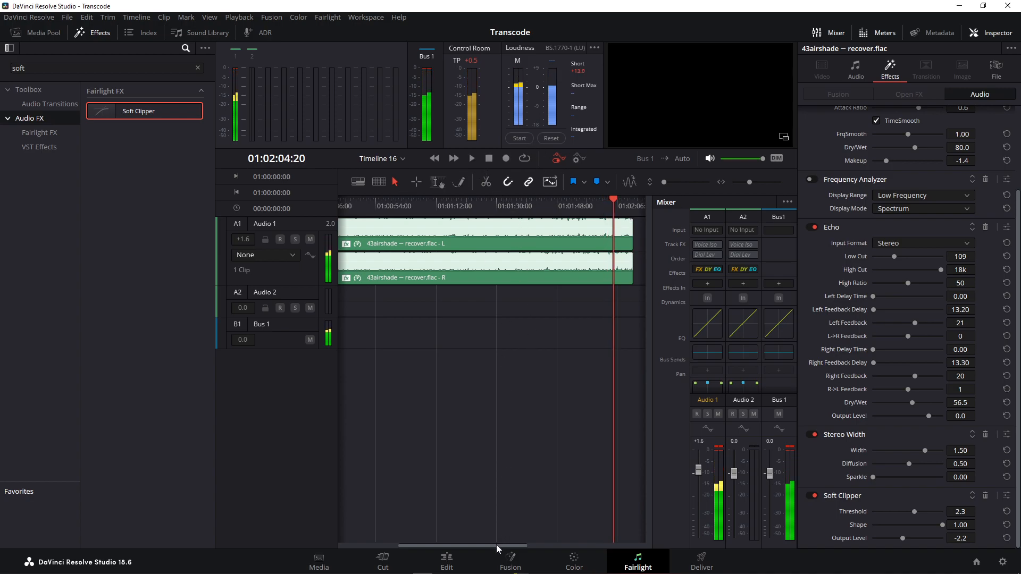
{"action": "left_click_drag", "start_coordinate": [497, 545], "coordinate": [422, 544]}
{"action": "left_click", "coordinate": [420, 206]}
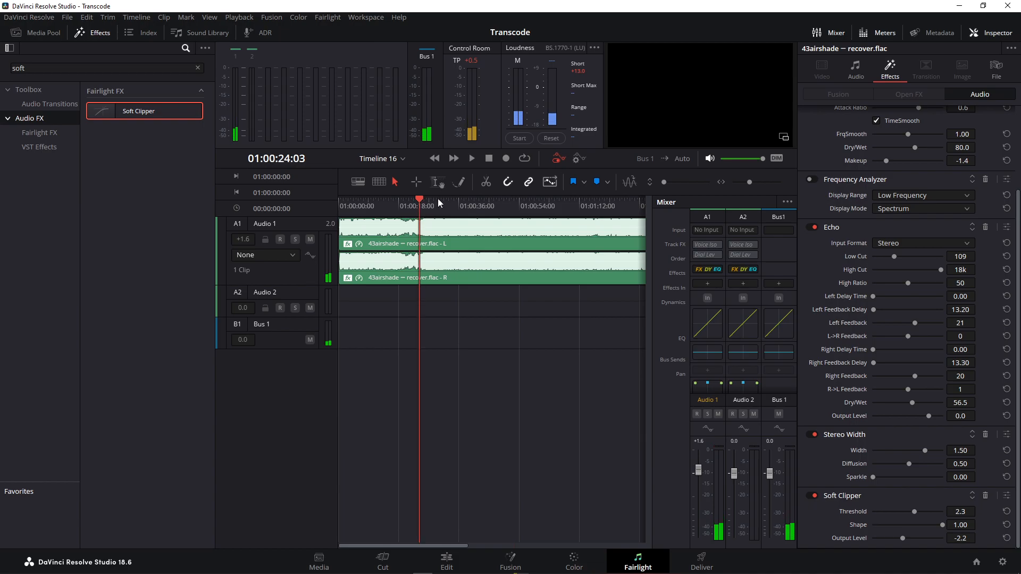
{"action": "left_click", "coordinate": [472, 159]}
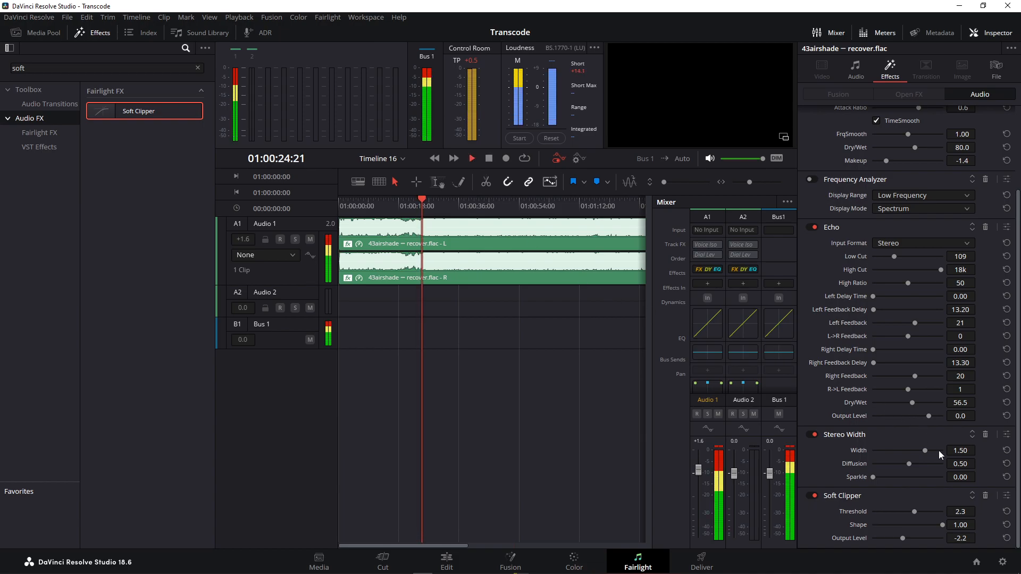
Tune Soft Clipper during playback to a threshold of 4.6 dB and an output level of -3.2 dB, closing its detailed controls.
{"action": "left_click", "coordinate": [1007, 495]}
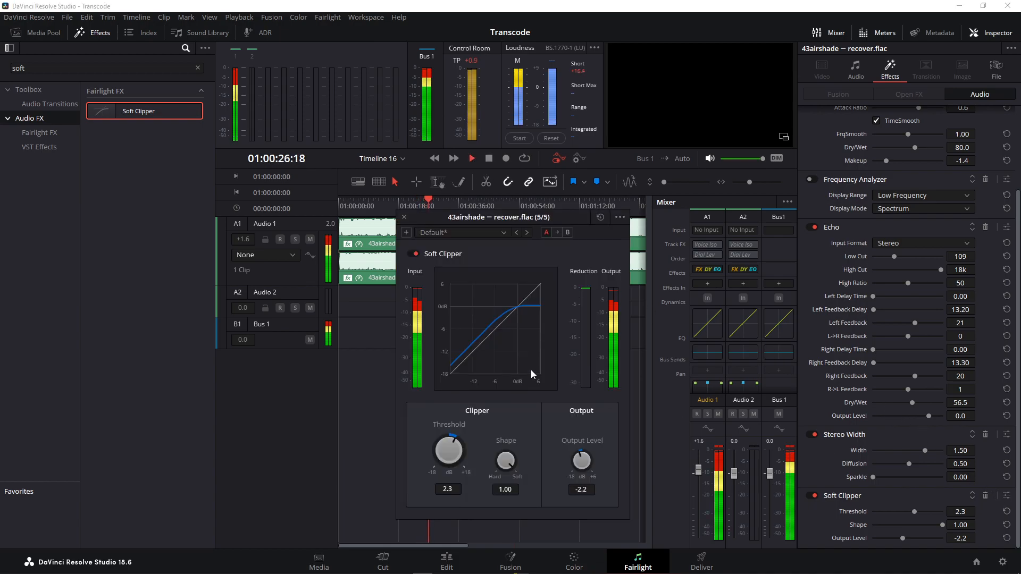
{"action": "mouse_move", "coordinate": [456, 447]}
{"action": "left_mouse_down"}
{"action": "mouse_move", "coordinate": [531, 465]}
{"action": "mouse_move", "coordinate": [484, 462]}
{"action": "mouse_move", "coordinate": [449, 444]}
{"action": "left_mouse_up"}
{"action": "mouse_move", "coordinate": [569, 452]}
{"action": "left_mouse_down"}
{"action": "mouse_move", "coordinate": [557, 457]}
{"action": "mouse_move", "coordinate": [580, 462]}
{"action": "left_mouse_up"}
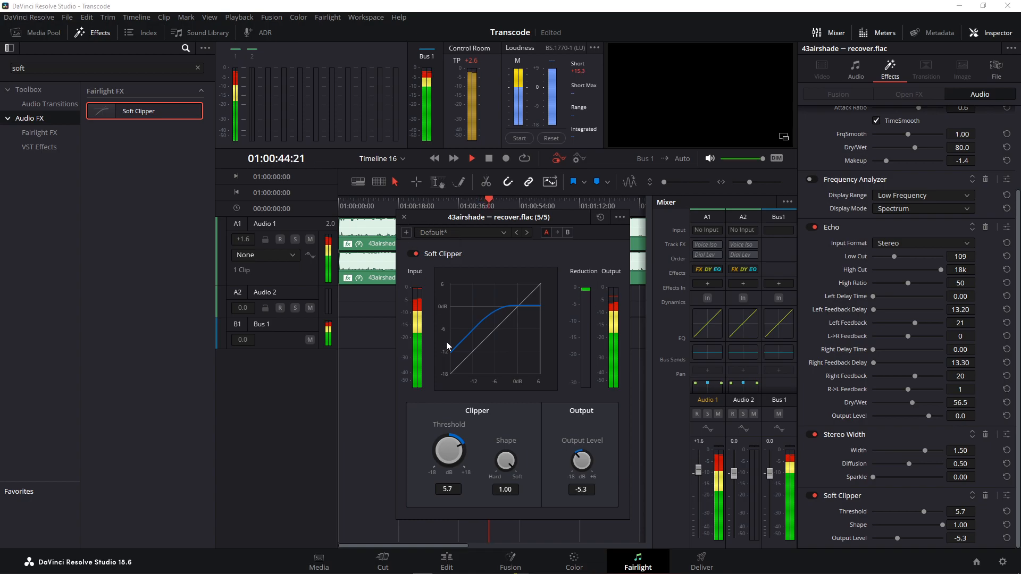
{"action": "left_click_drag", "start_coordinate": [461, 452], "coordinate": [451, 445]}
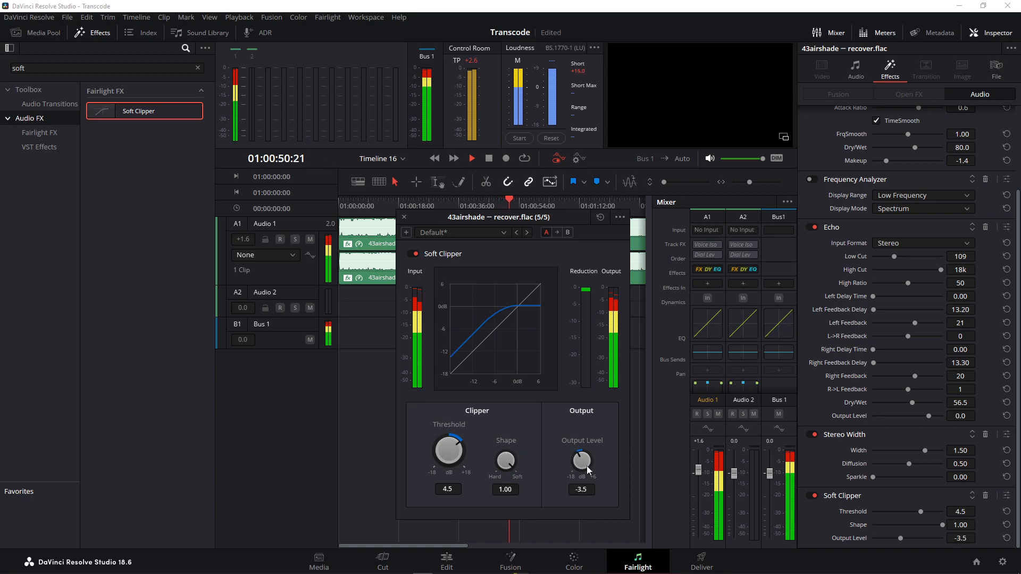
{"action": "left_click", "coordinate": [405, 216]}
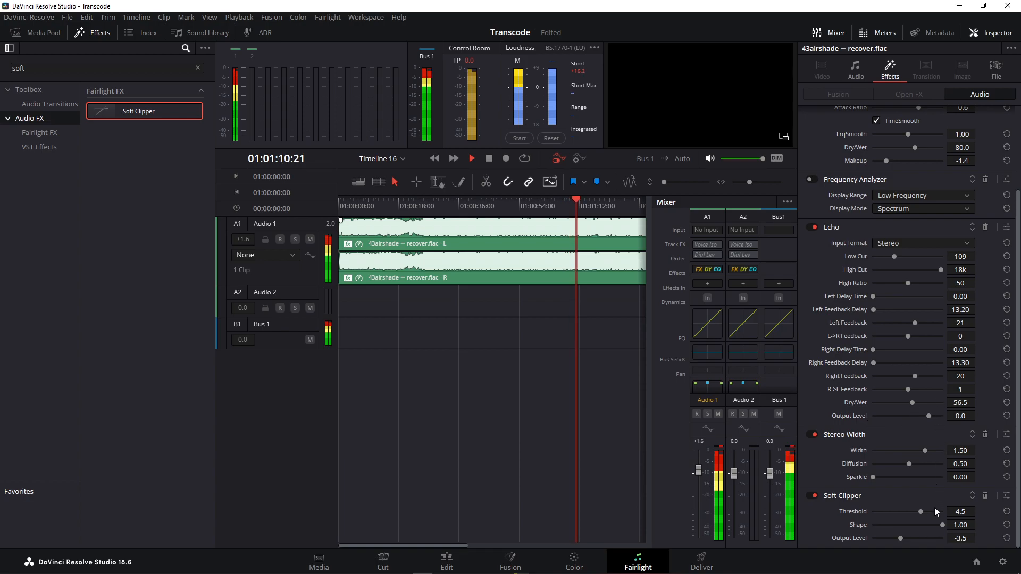
{"action": "left_click_drag", "start_coordinate": [921, 512], "coordinate": [921, 513]}
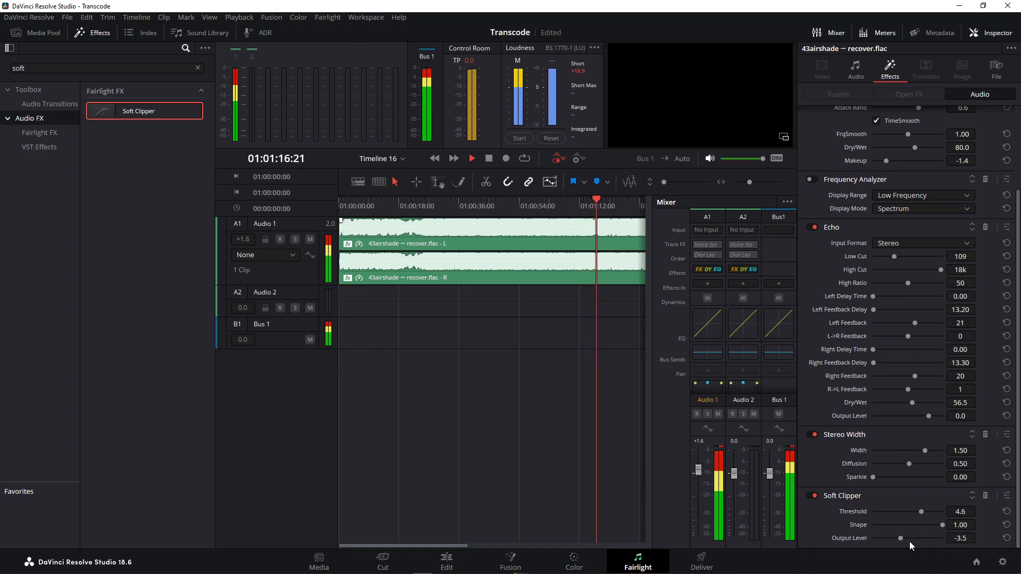
{"action": "left_click_drag", "start_coordinate": [902, 538], "coordinate": [897, 541]}
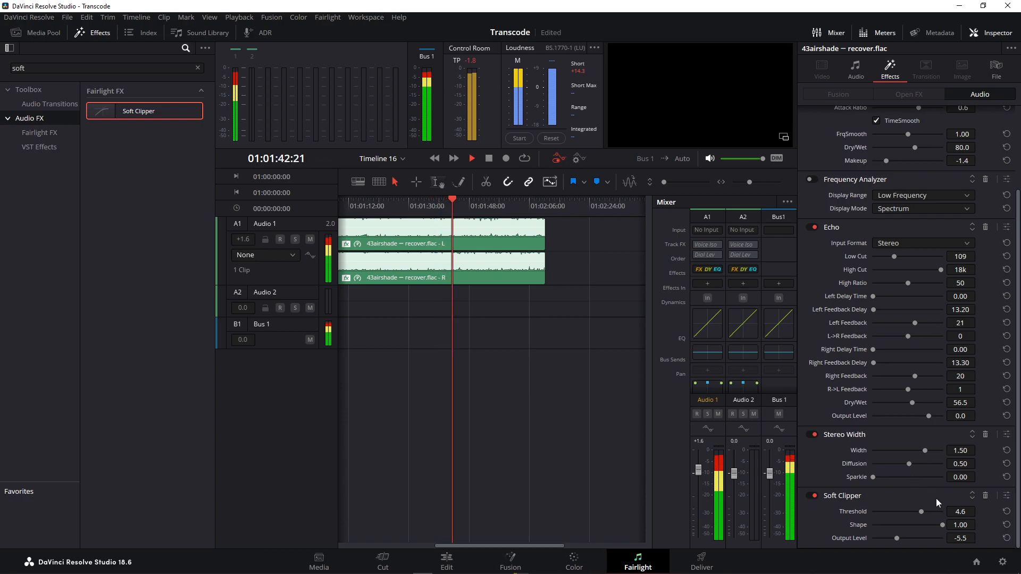
{"action": "left_click_drag", "start_coordinate": [950, 538], "coordinate": [980, 538]}
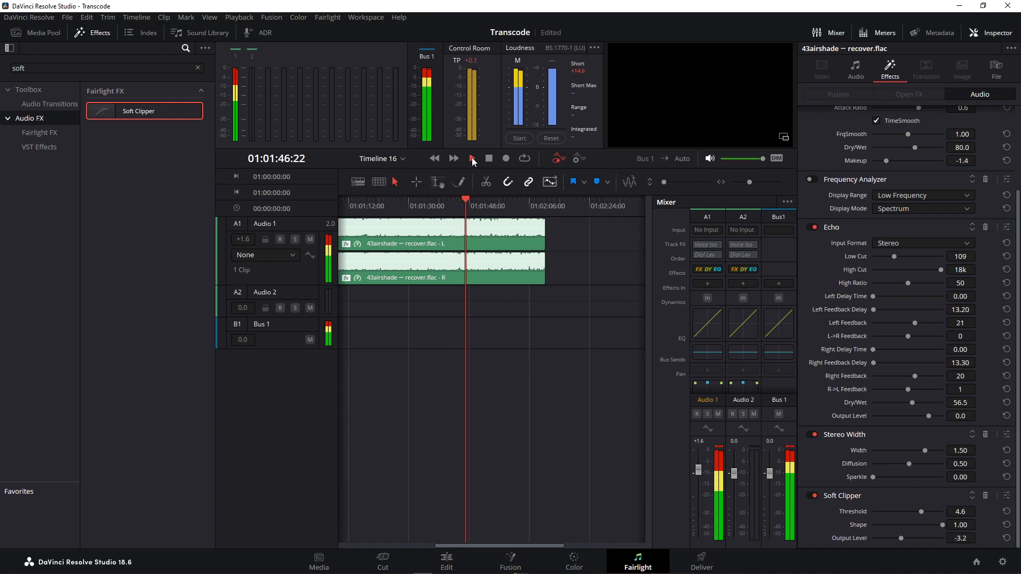
Stop playback, return the playhead to around 01:00:24 and listen to the song with the adjusted Soft Clipper.
{"action": "left_click", "coordinate": [490, 160]}
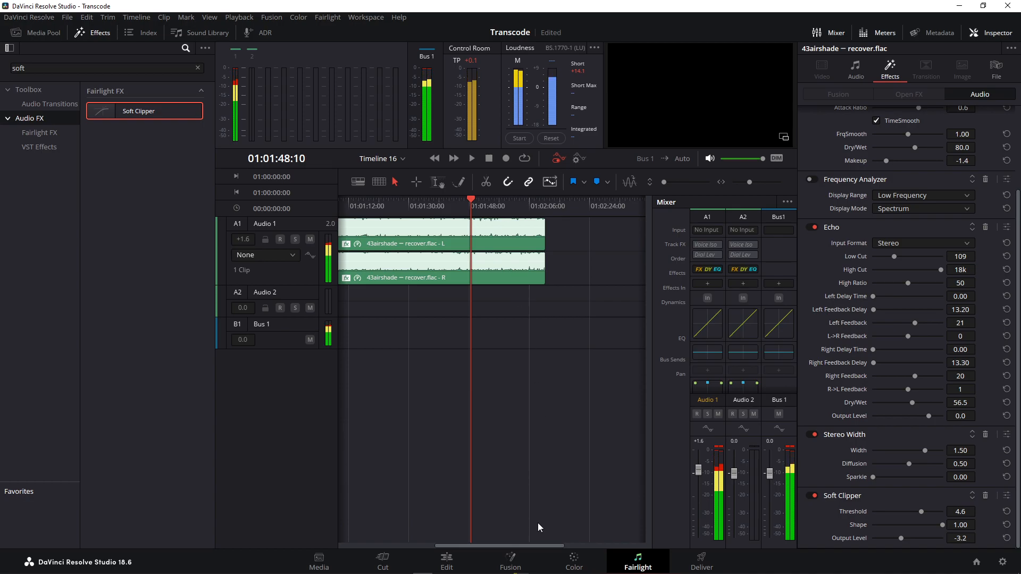
{"action": "left_click_drag", "start_coordinate": [520, 546], "coordinate": [432, 532]}
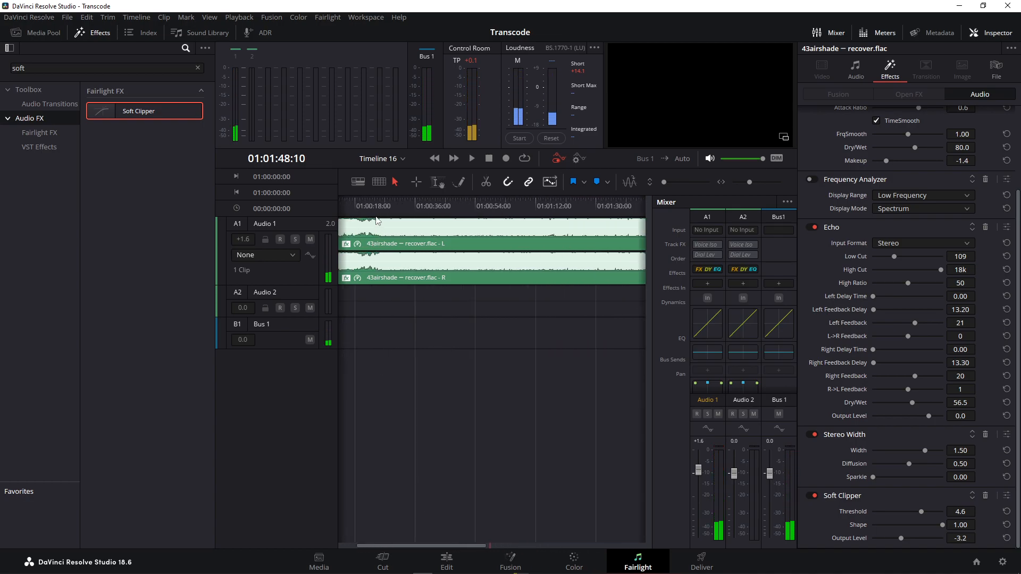
{"action": "left_click", "coordinate": [376, 205]}
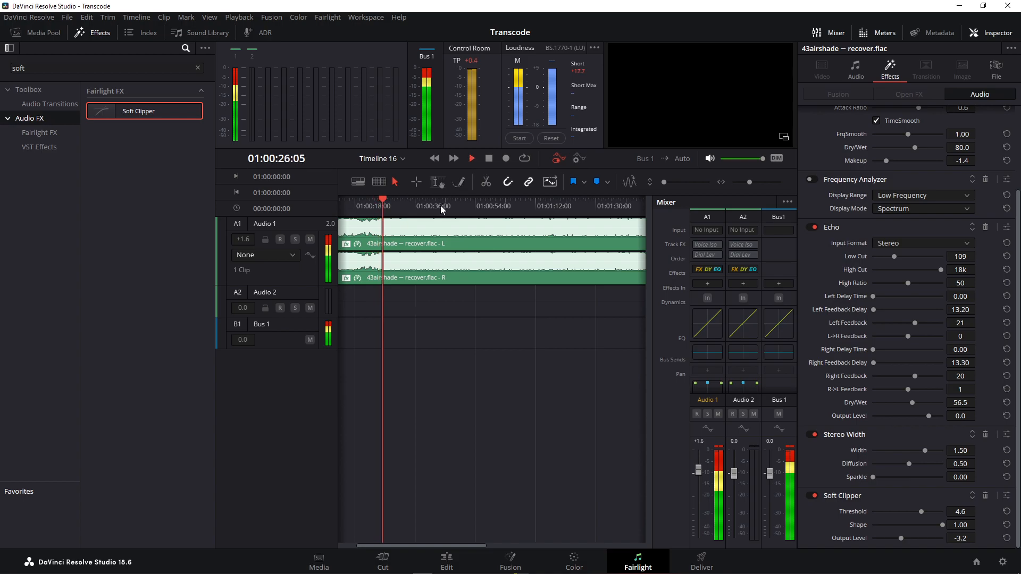
{"action": "left_click", "coordinate": [490, 160]}
{"action": "left_click", "coordinate": [477, 157]}
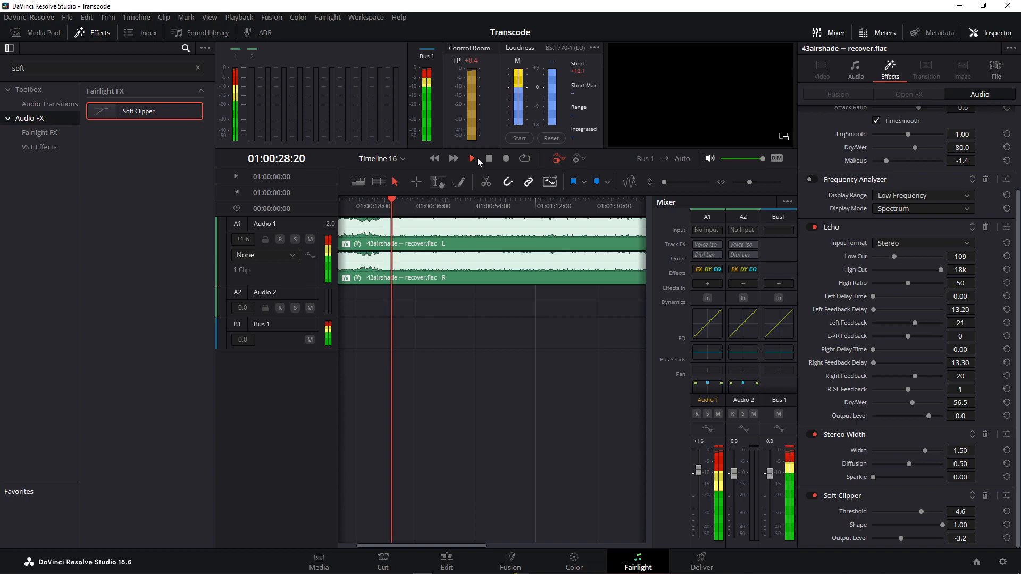